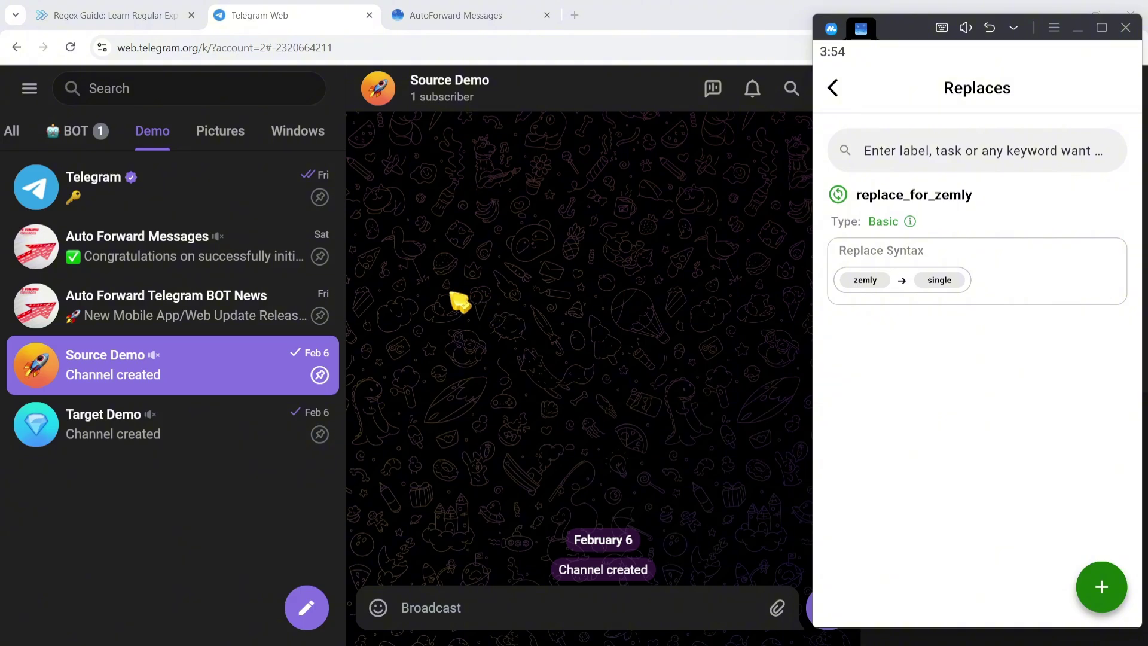
Step: Bring up the regex guide at its Special Characters table and select the page URL
click(154, 18)
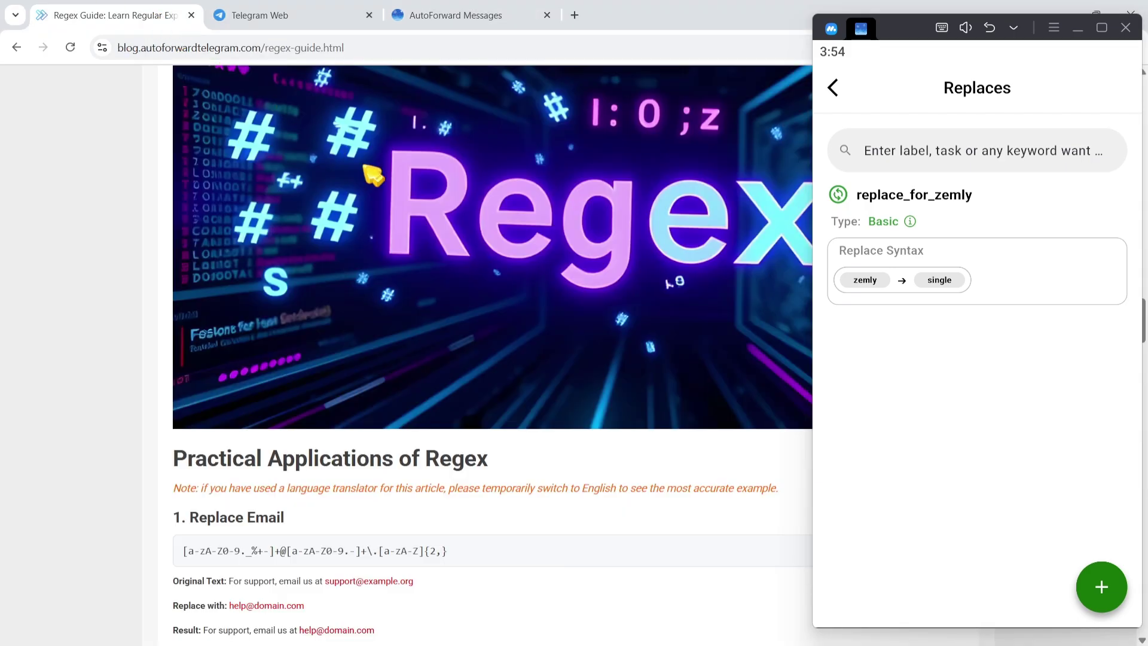
scroll(556, 358, up, 10)
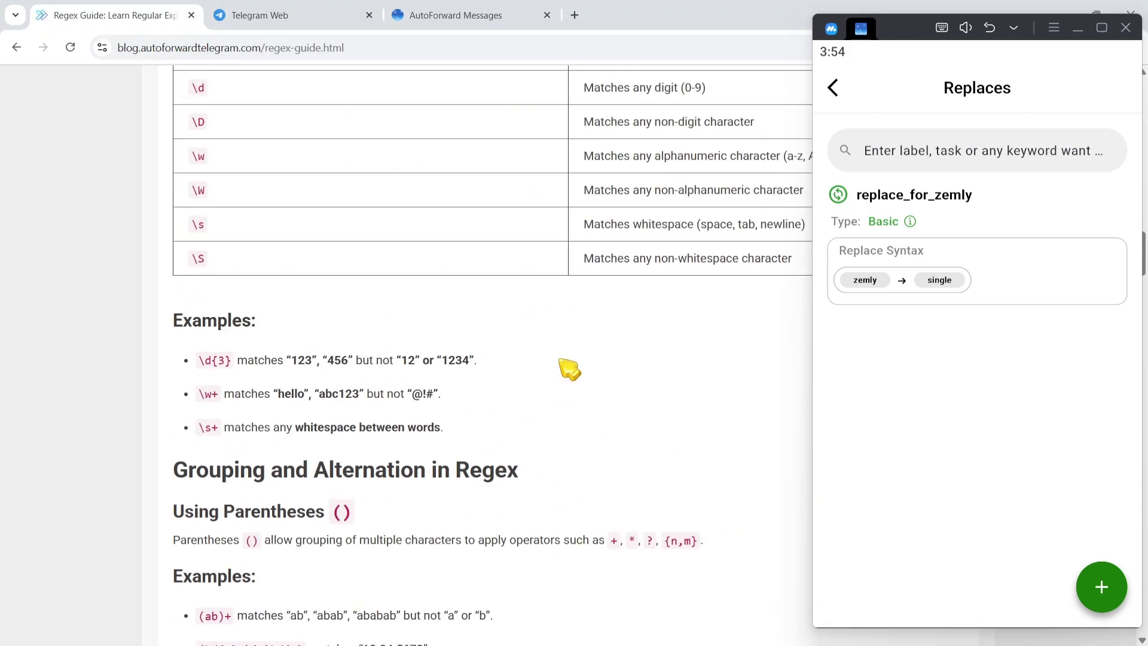
scroll(570, 369, up, 10)
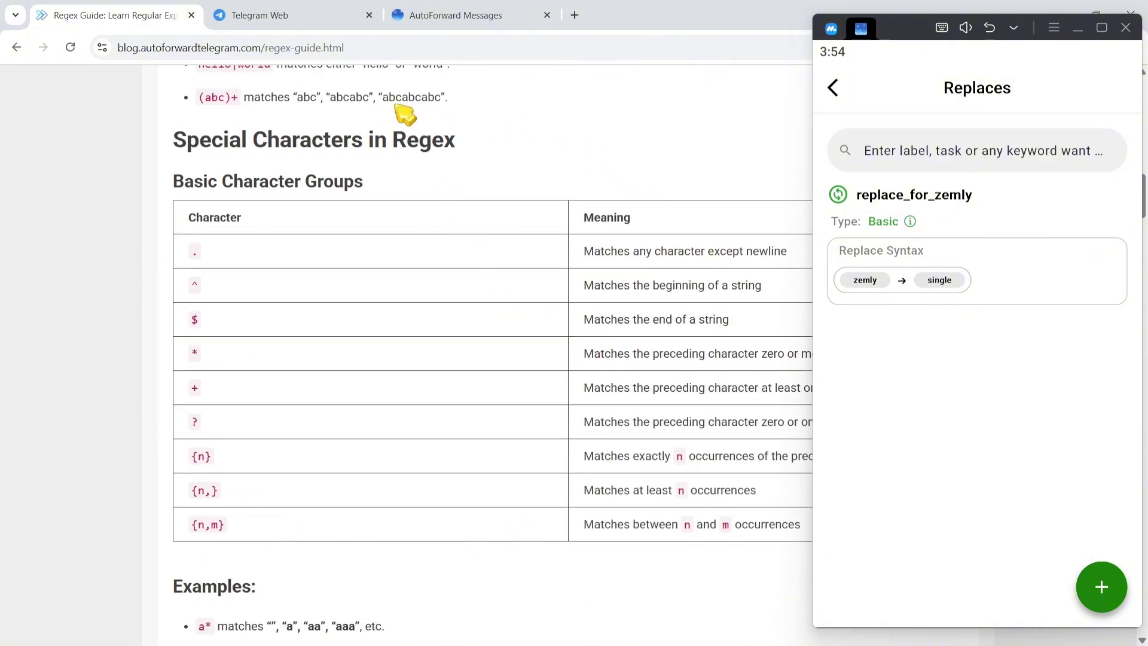
drag(362, 43, 112, 48)
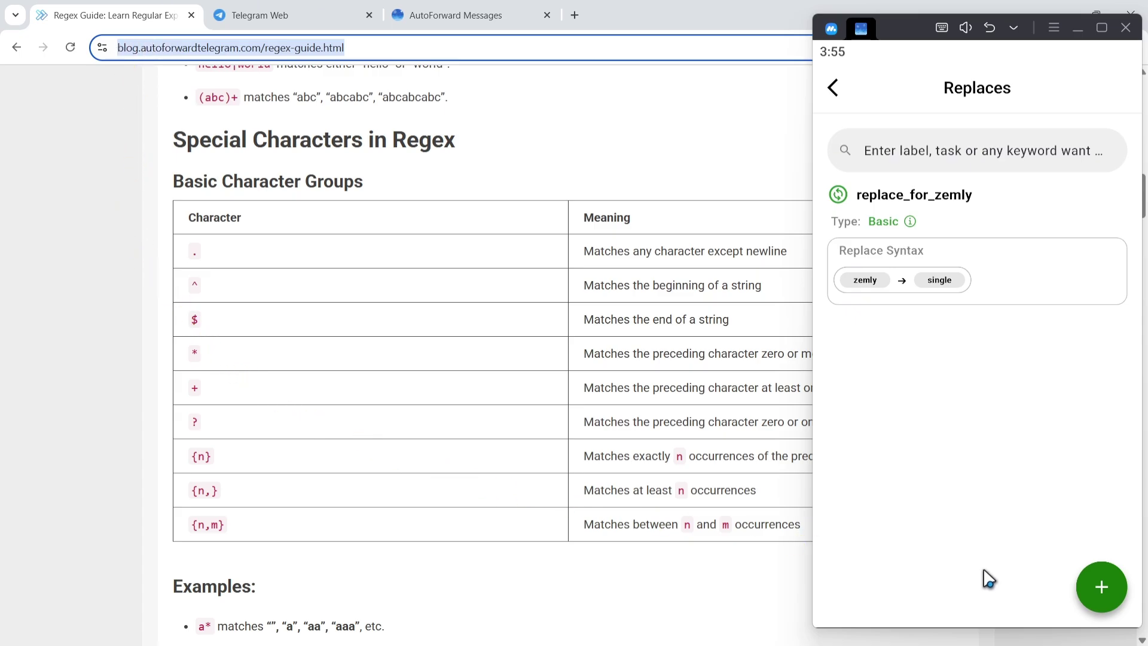
Step: Create a new replace rule from scratch with type Use Regex and label demo_re
click(1107, 595)
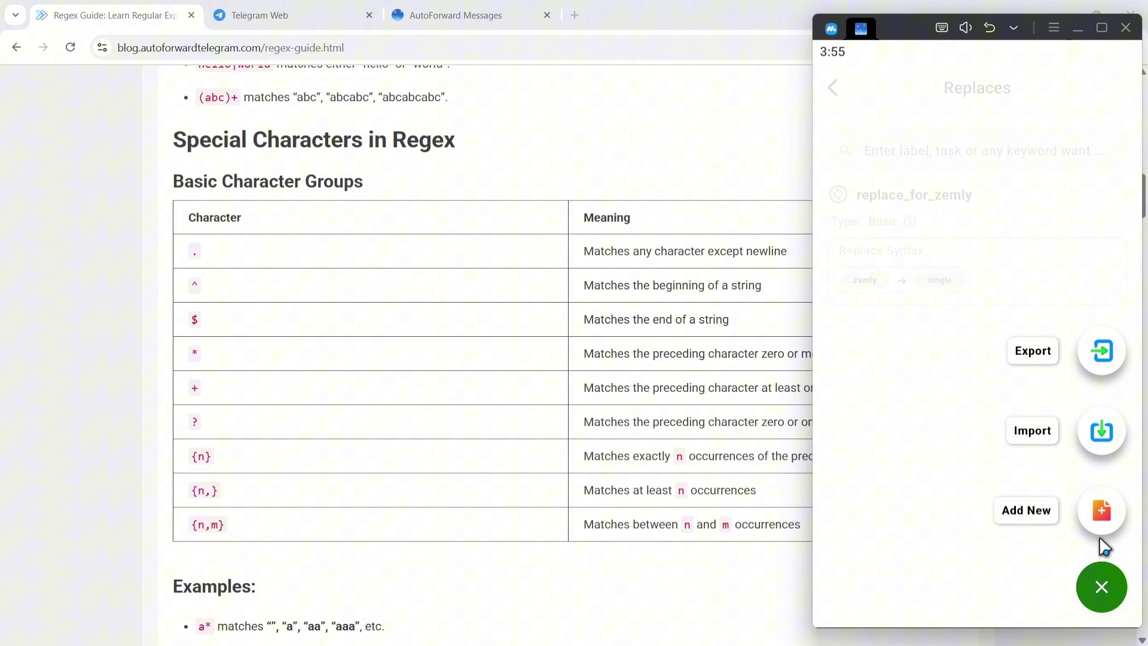
click(1099, 512)
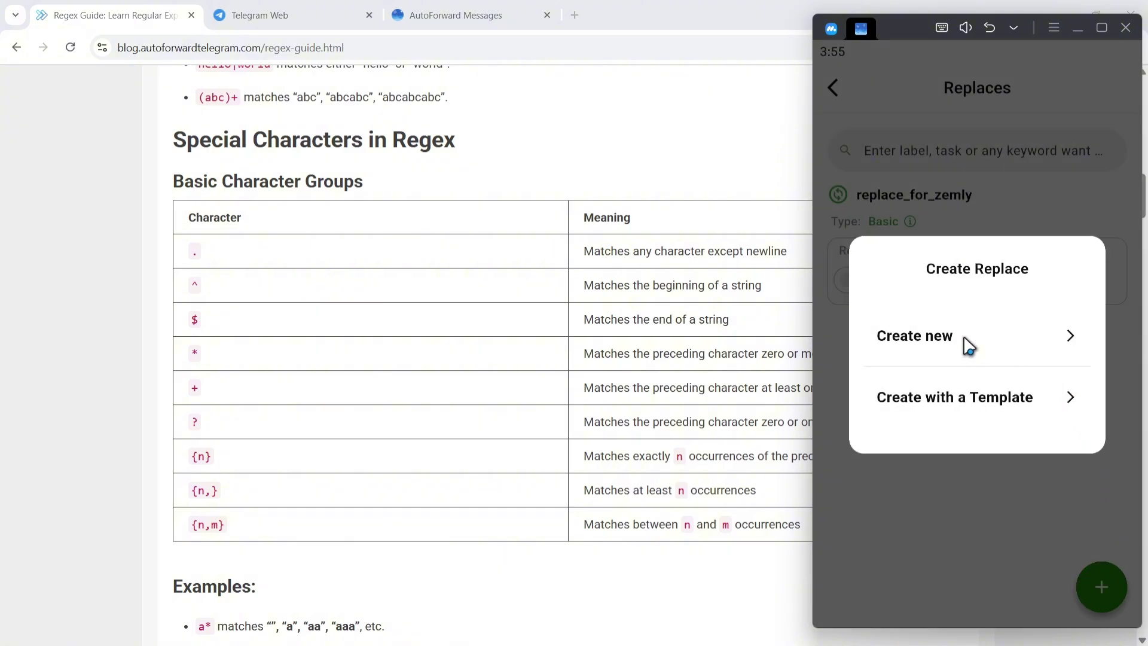
click(917, 337)
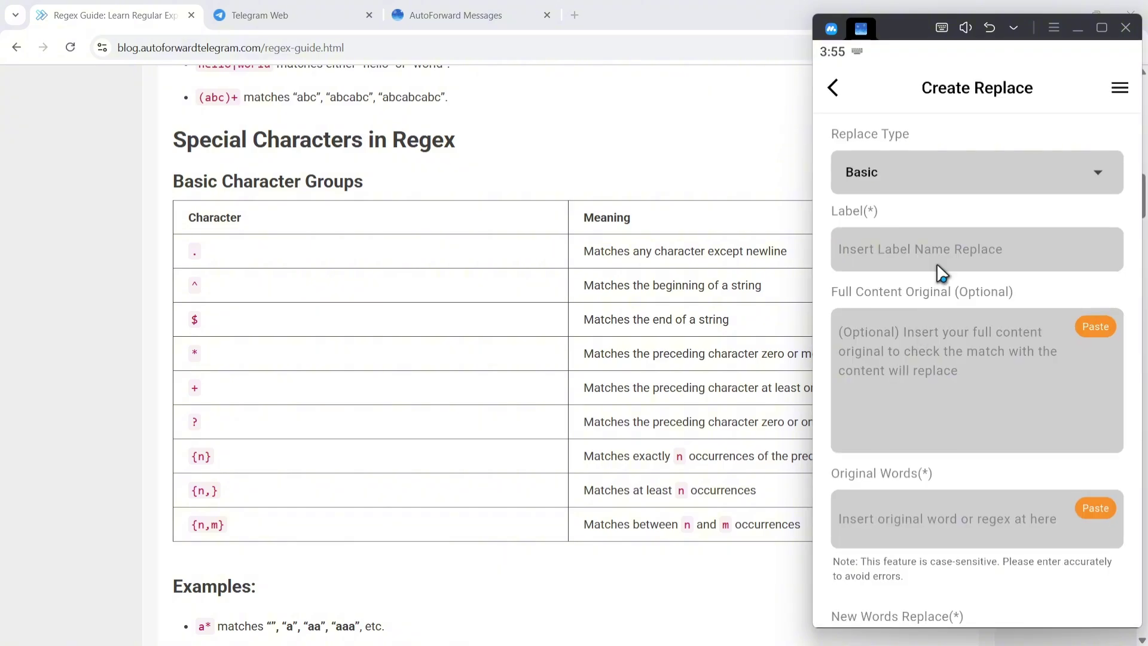
click(871, 173)
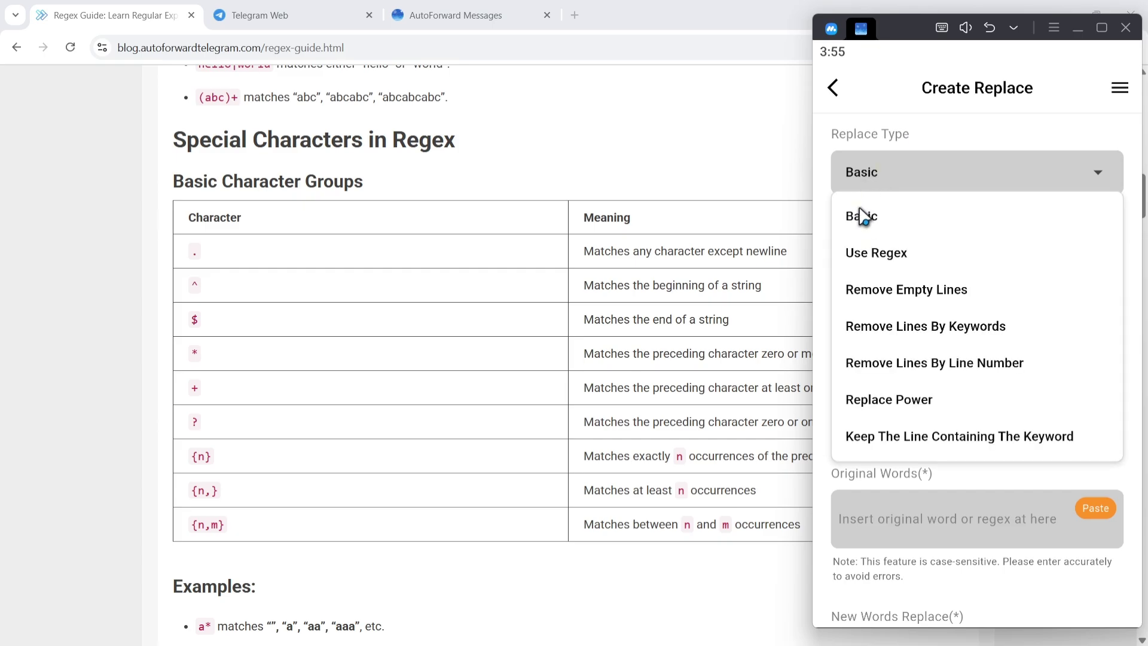
click(882, 259)
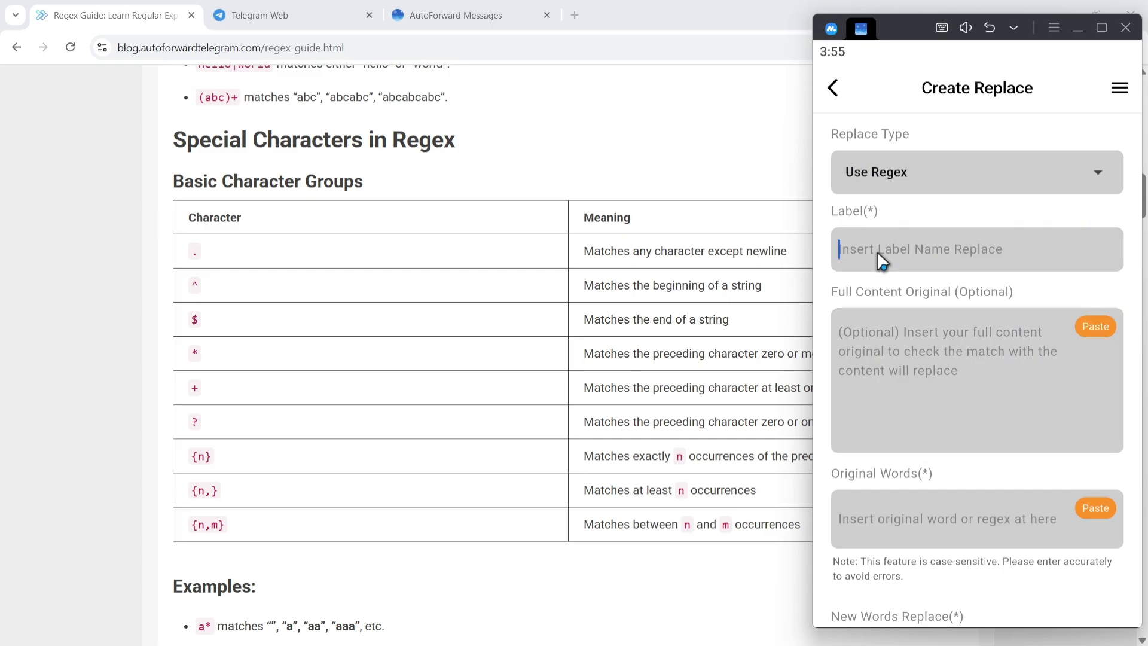
text(demo)
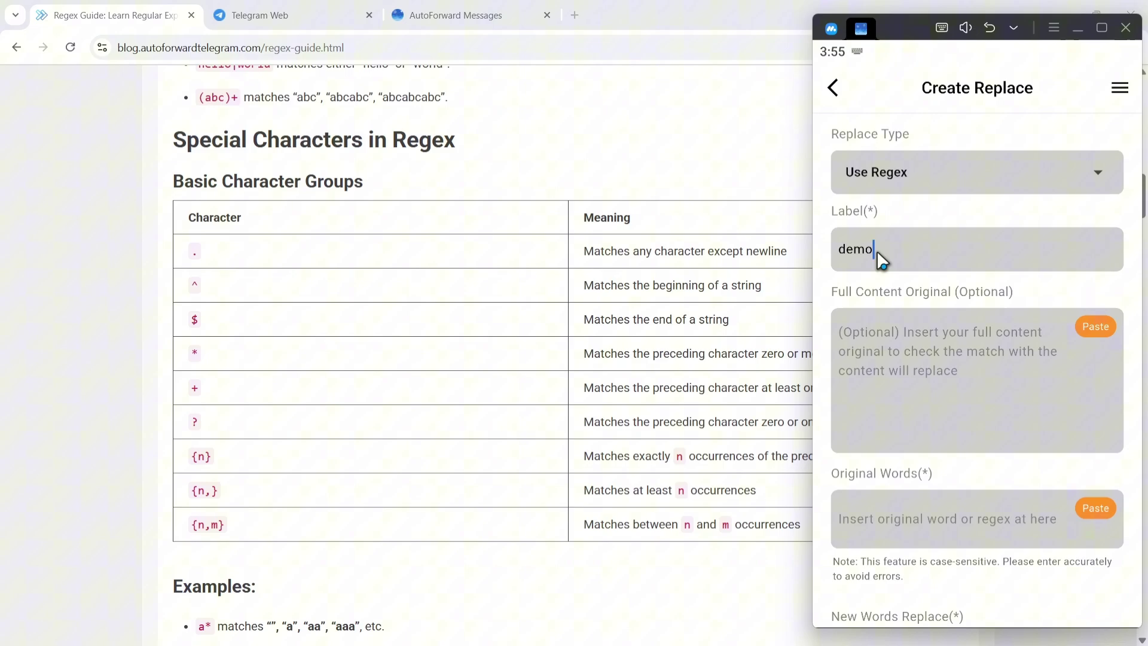
text(_regex)
scroll(917, 479, down, 3)
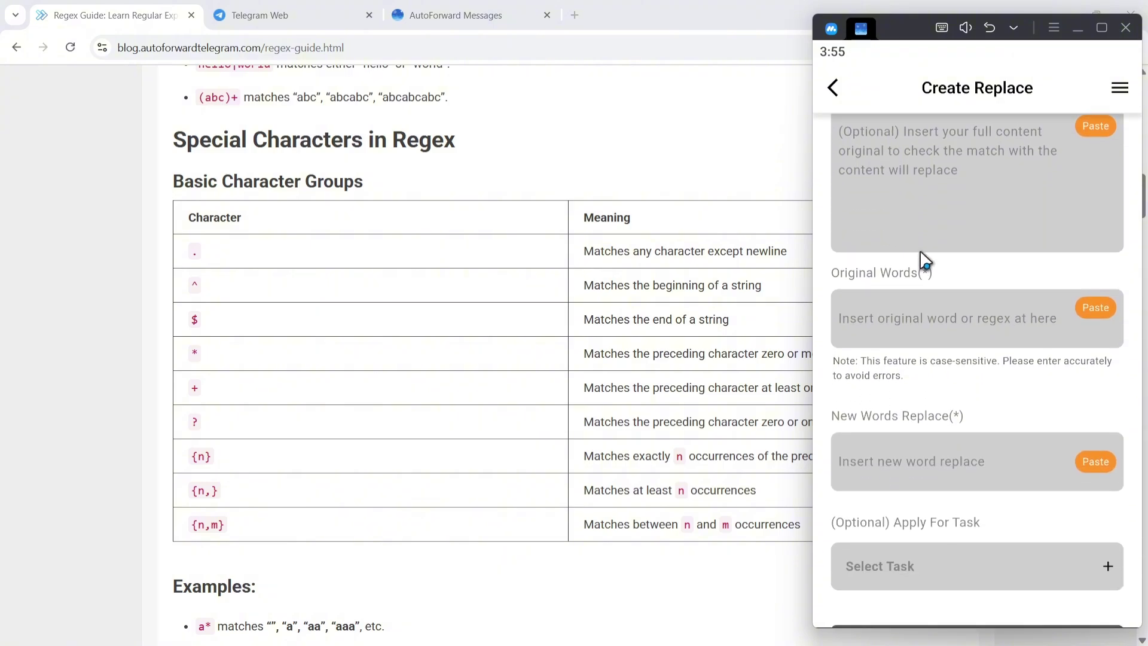
scroll(392, 312, down, 10)
scroll(386, 318, down, 15)
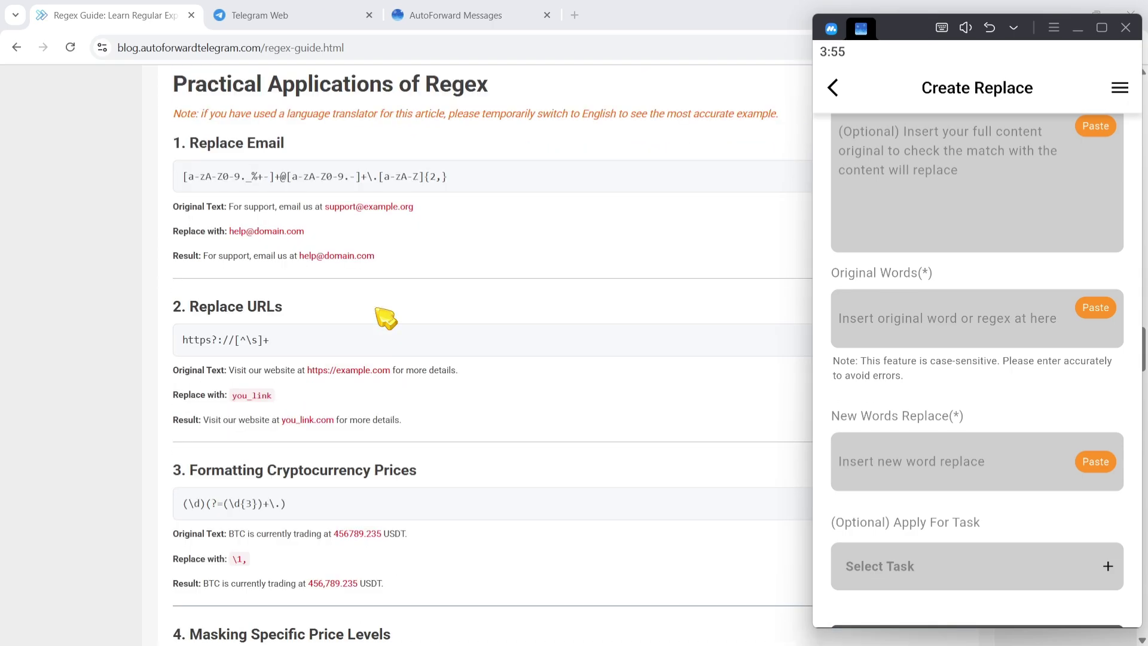
Step: Save the rule with the guide's email regex as Original Words and a replacement email address
drag(286, 144, 192, 143)
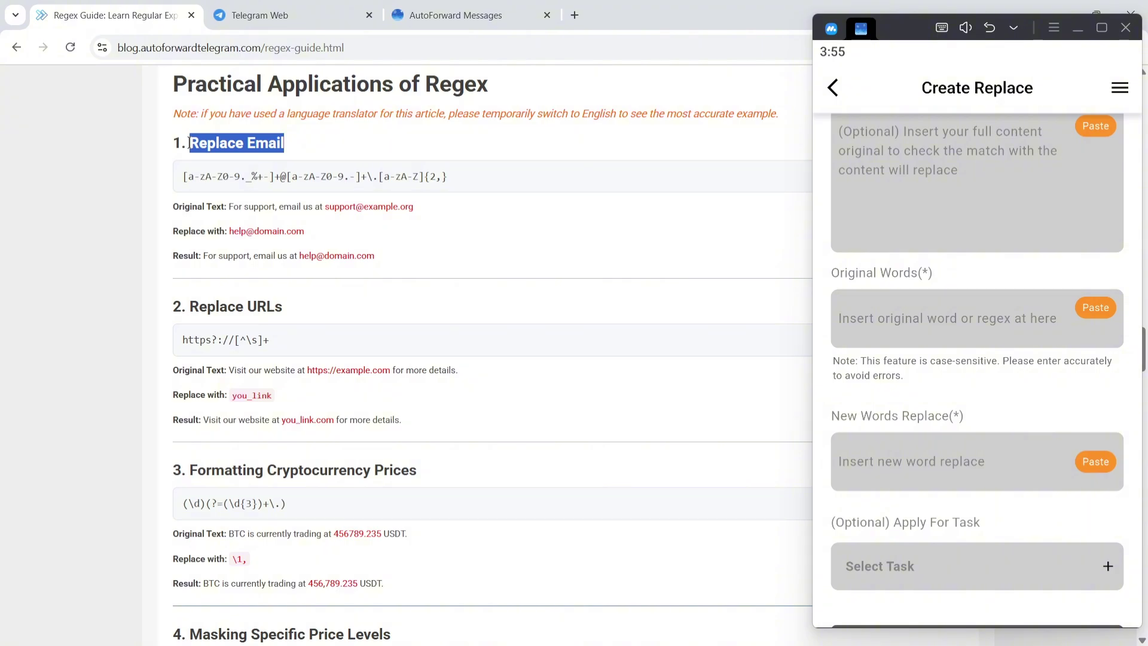
drag(183, 177, 453, 184)
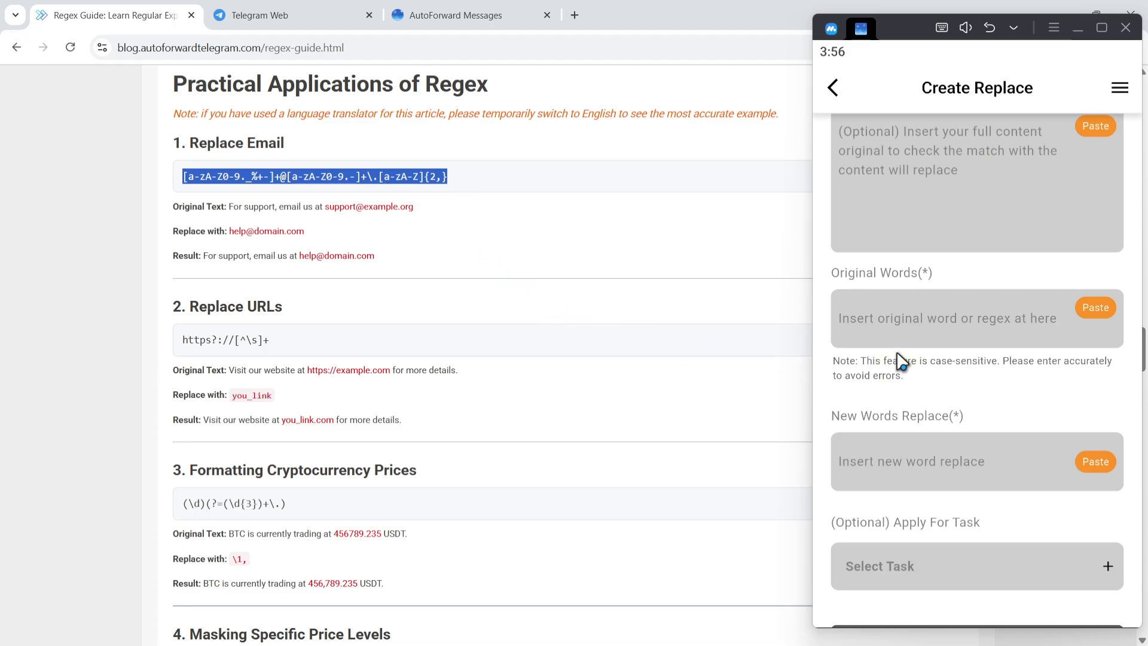
click(1102, 303)
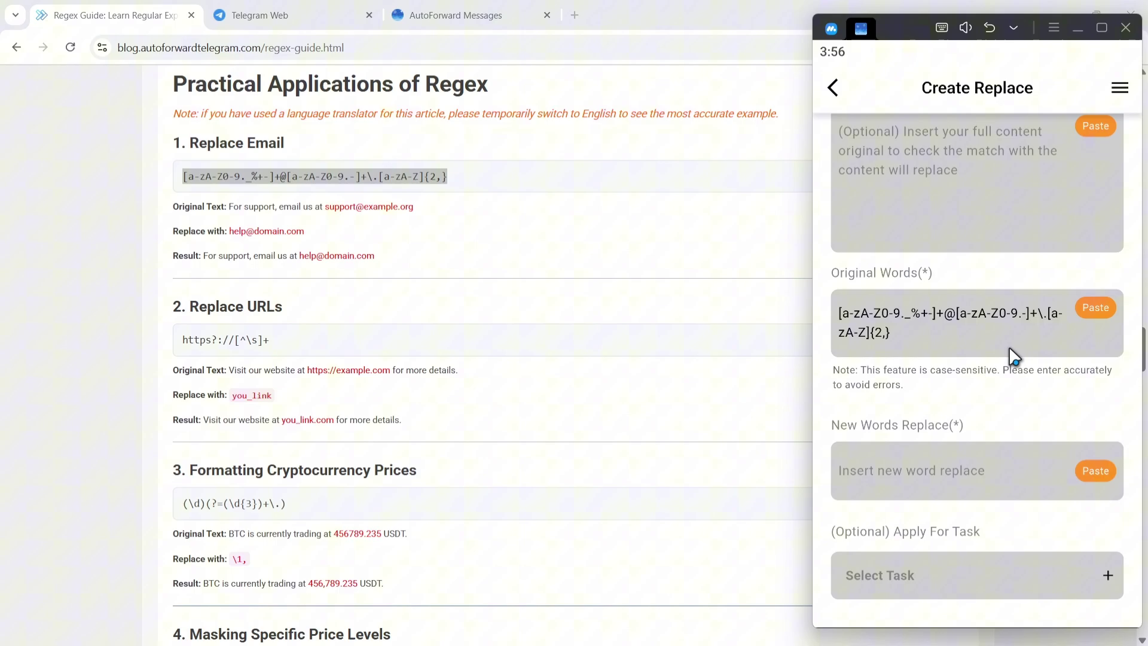
click(912, 469)
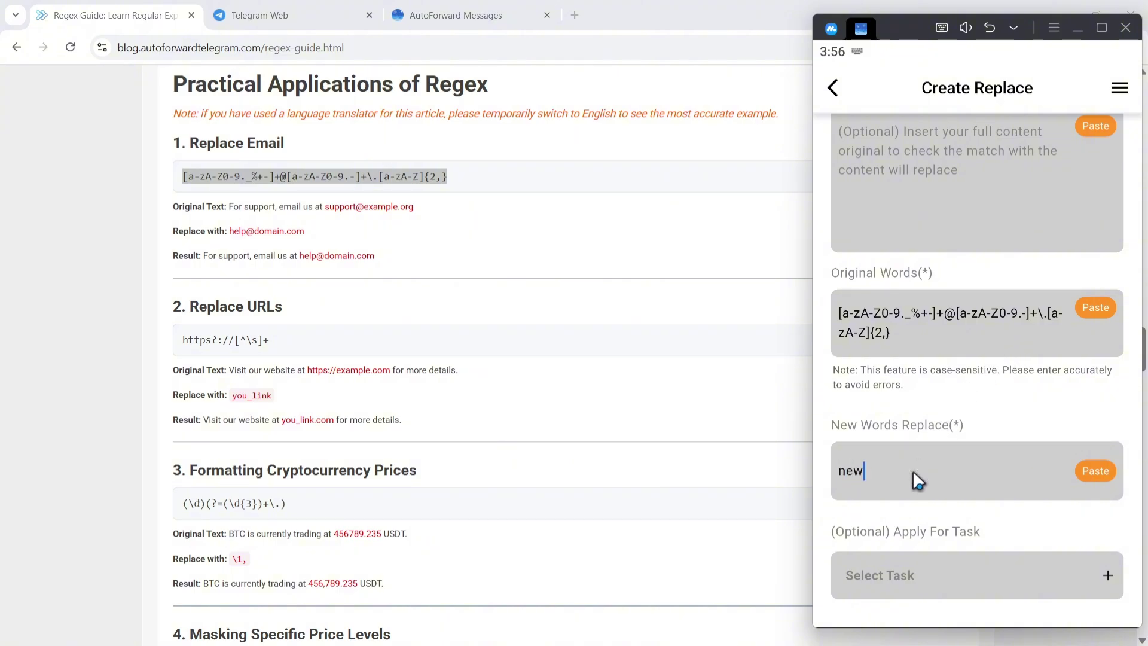
drag(907, 530, 903, 418)
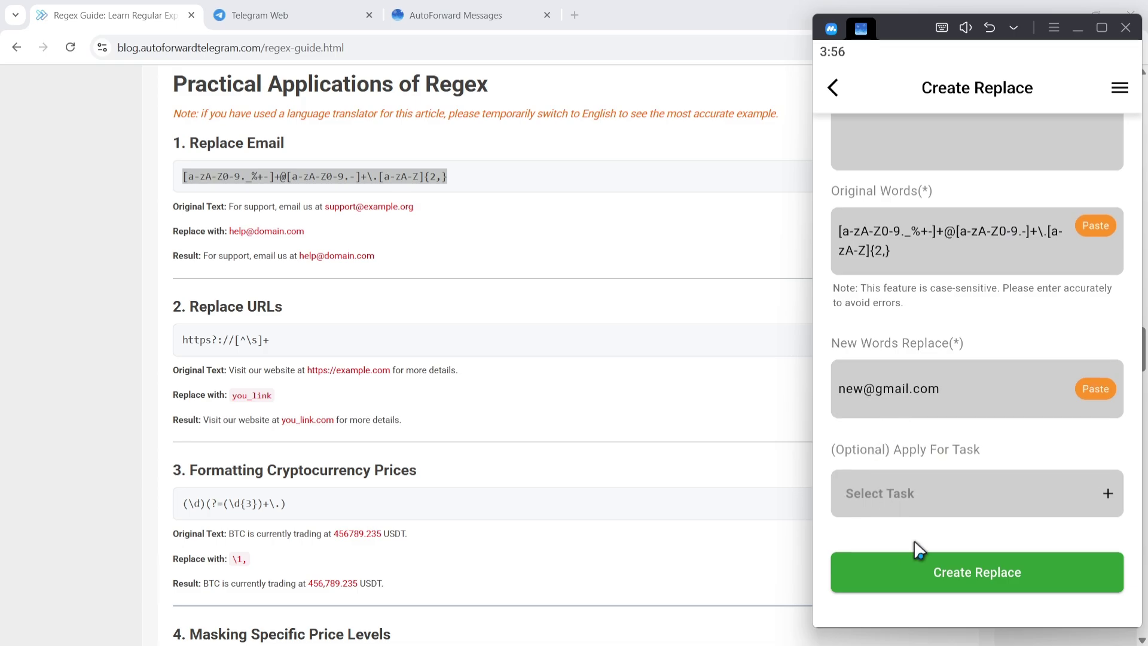
click(978, 569)
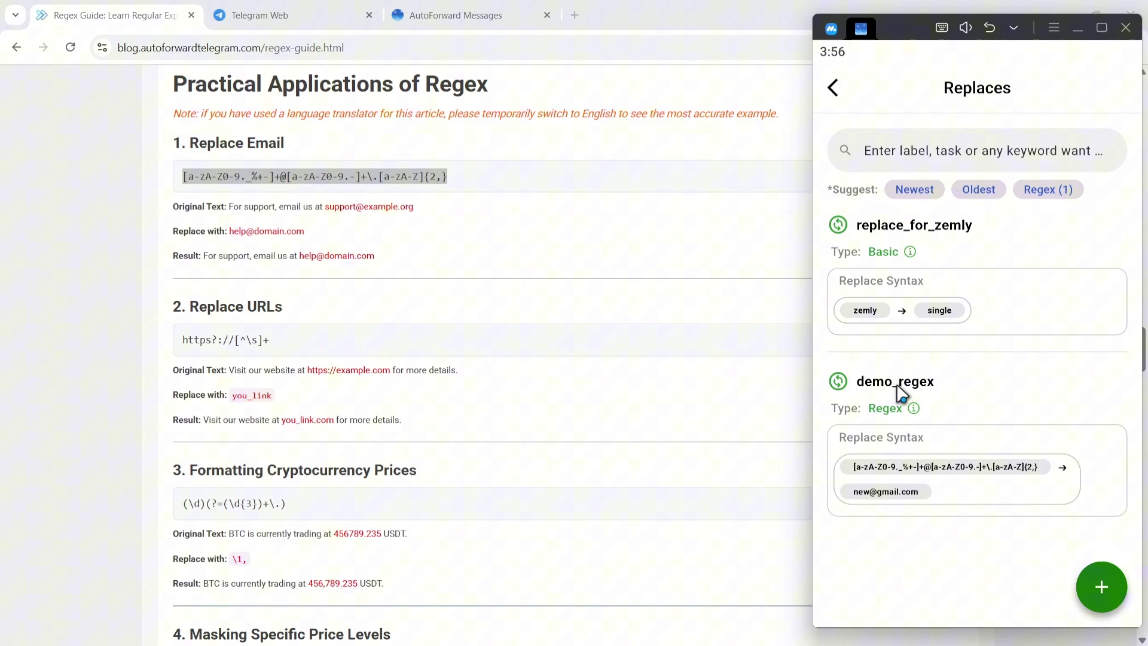
Step: Activate demo_regex for task t, then select the guide's sample support-email sentence
click(901, 393)
click(968, 371)
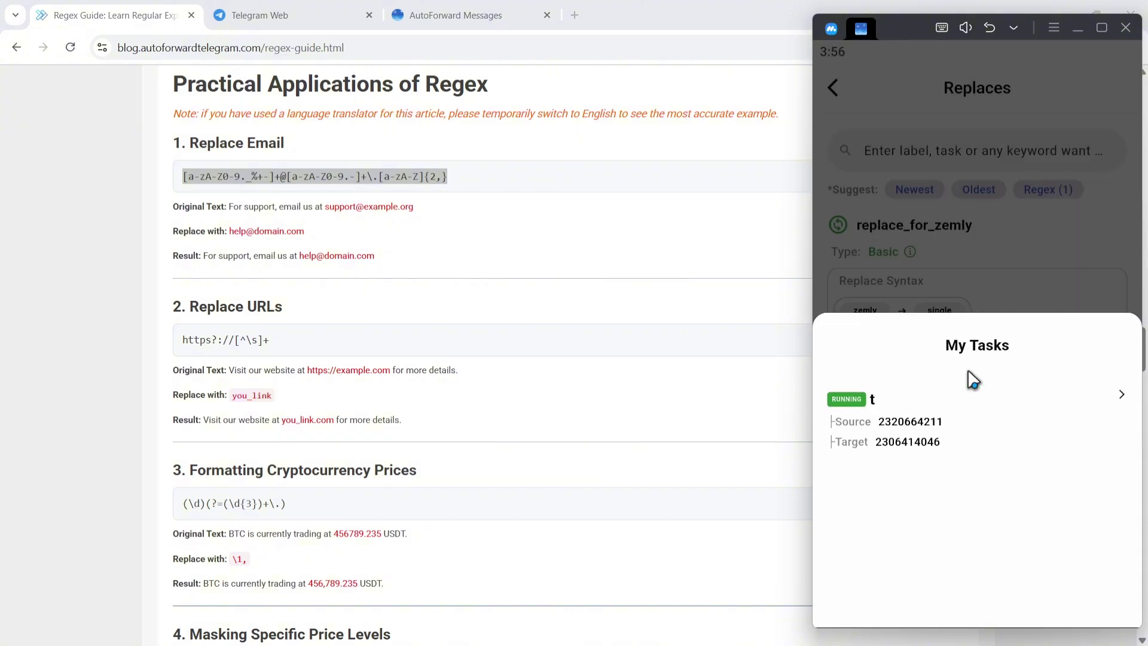
click(910, 412)
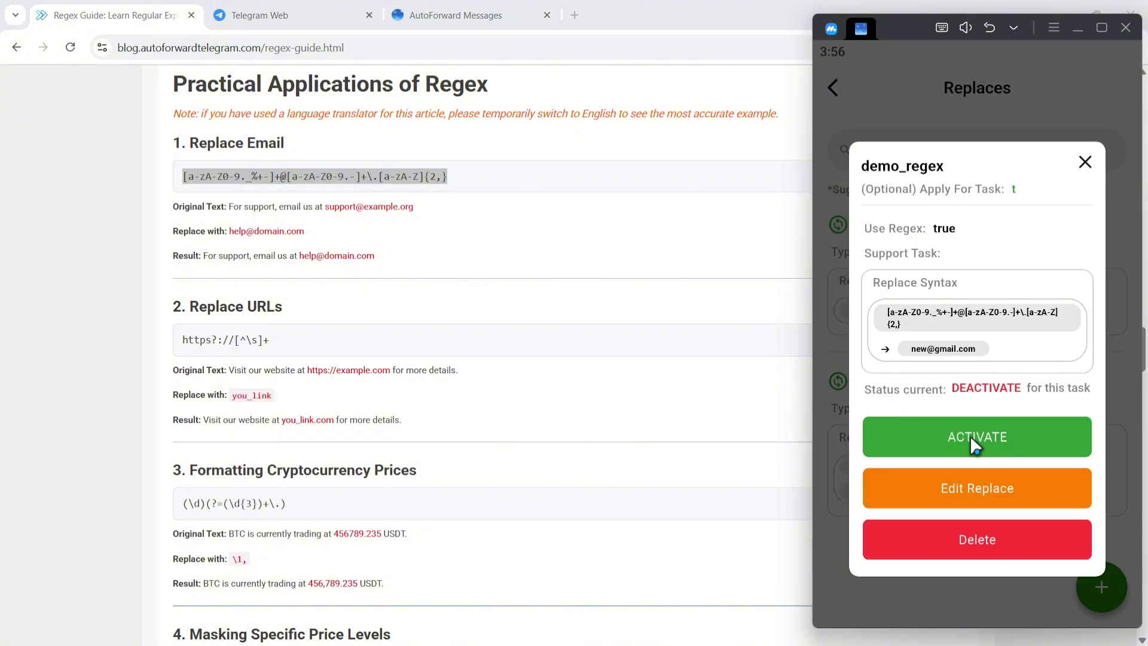
click(977, 438)
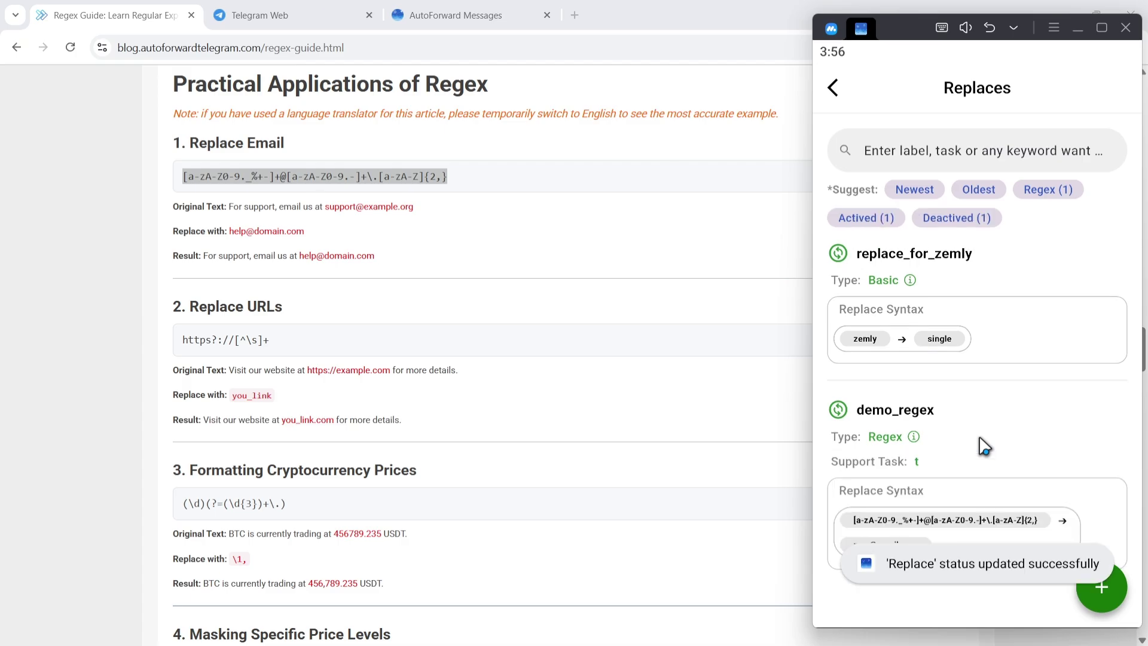
drag(415, 207, 228, 208)
key(ctrl+c)
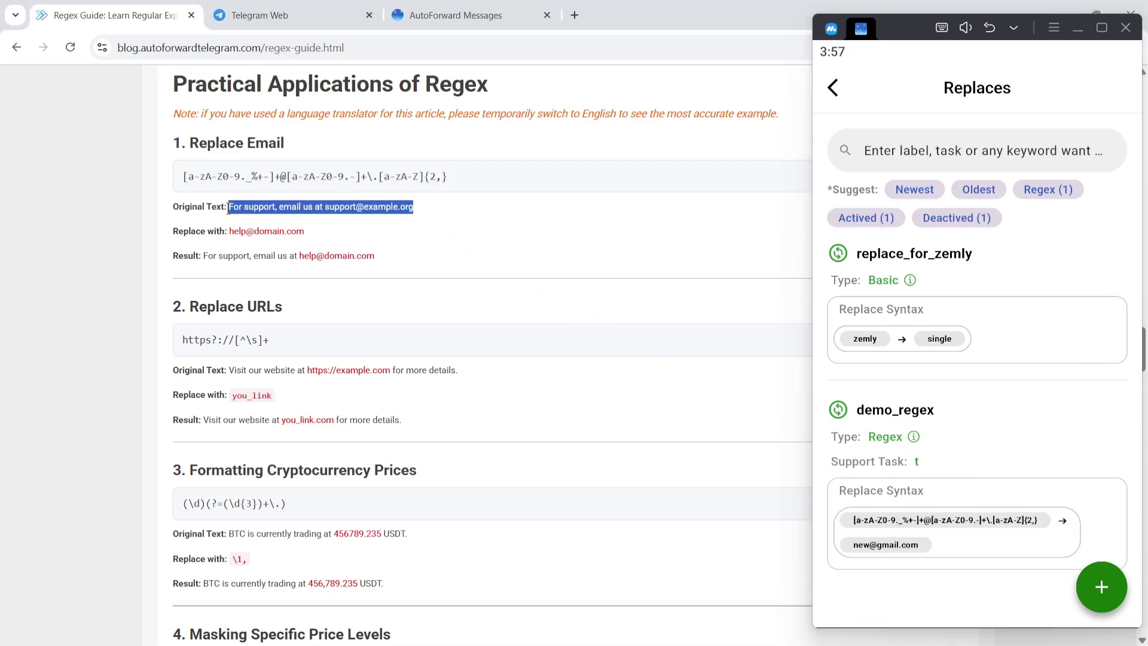
Step: Send the support sentence with an edited email address in Source Demo and check Target Demo's rewritten copy
click(281, 16)
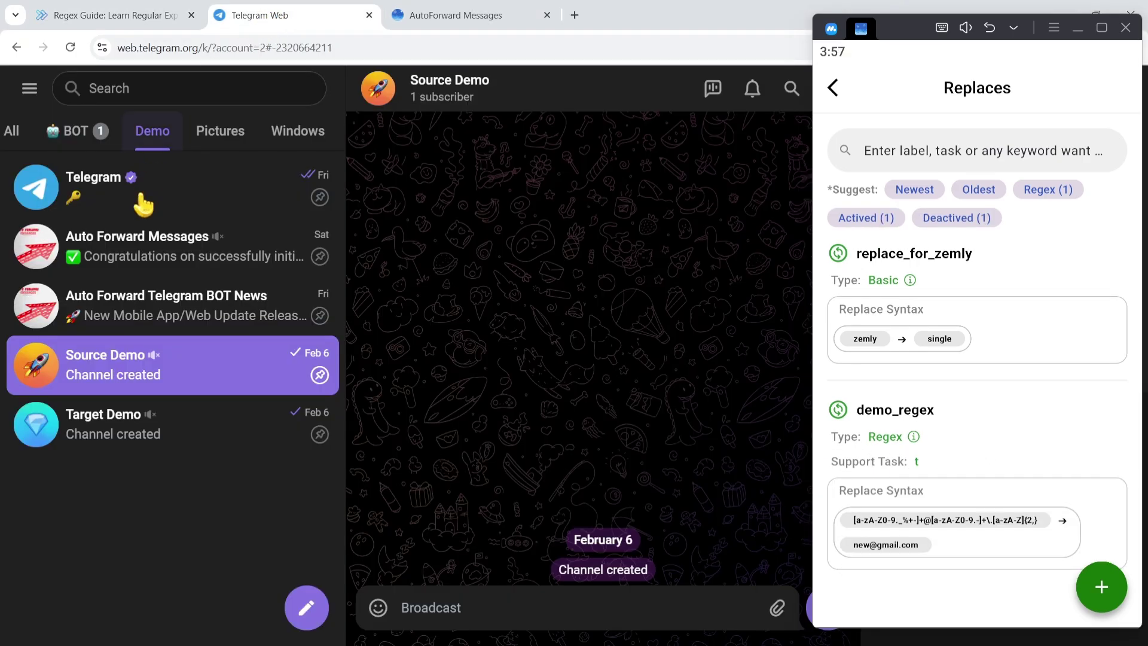
click(443, 607)
key(ctrl+v)
drag(542, 607, 674, 607)
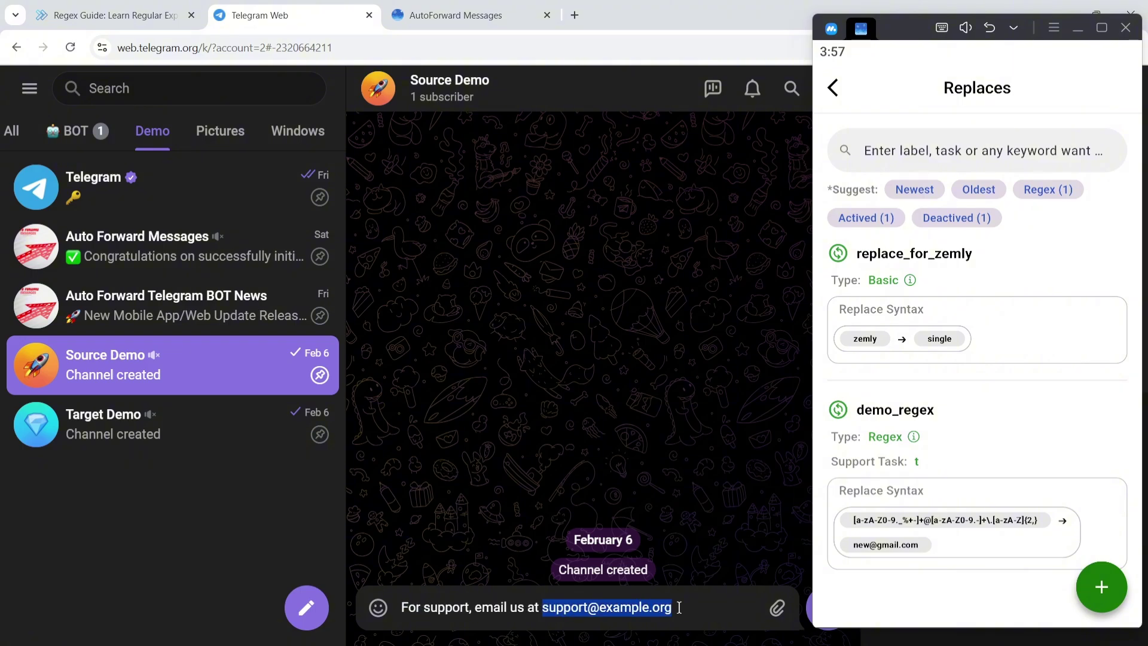
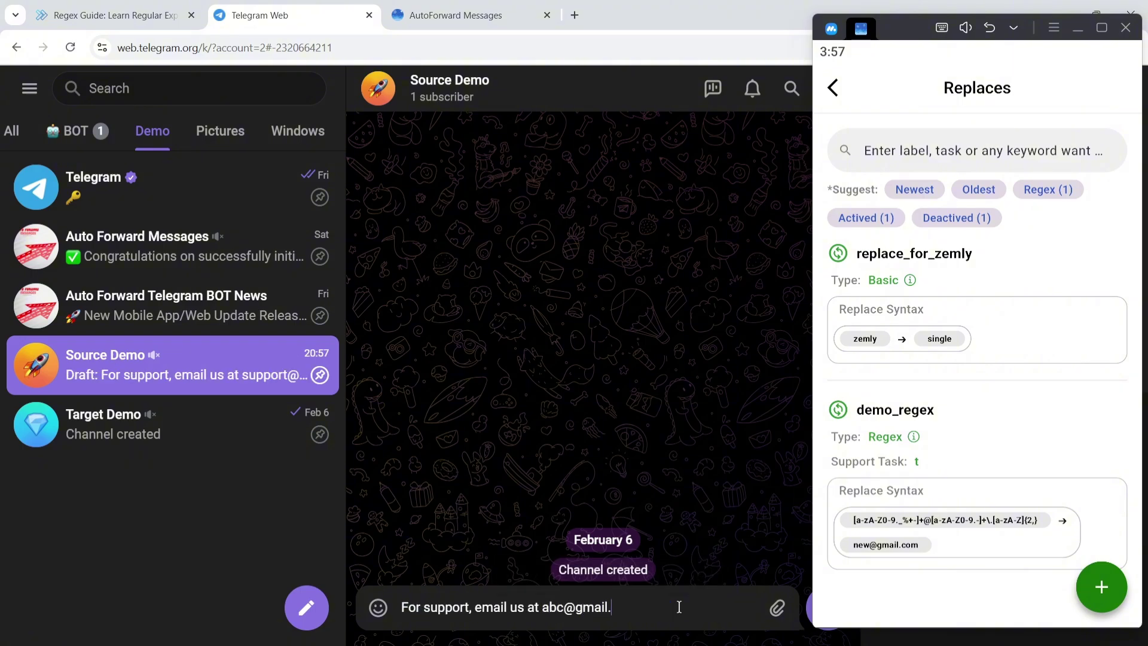
key(Return)
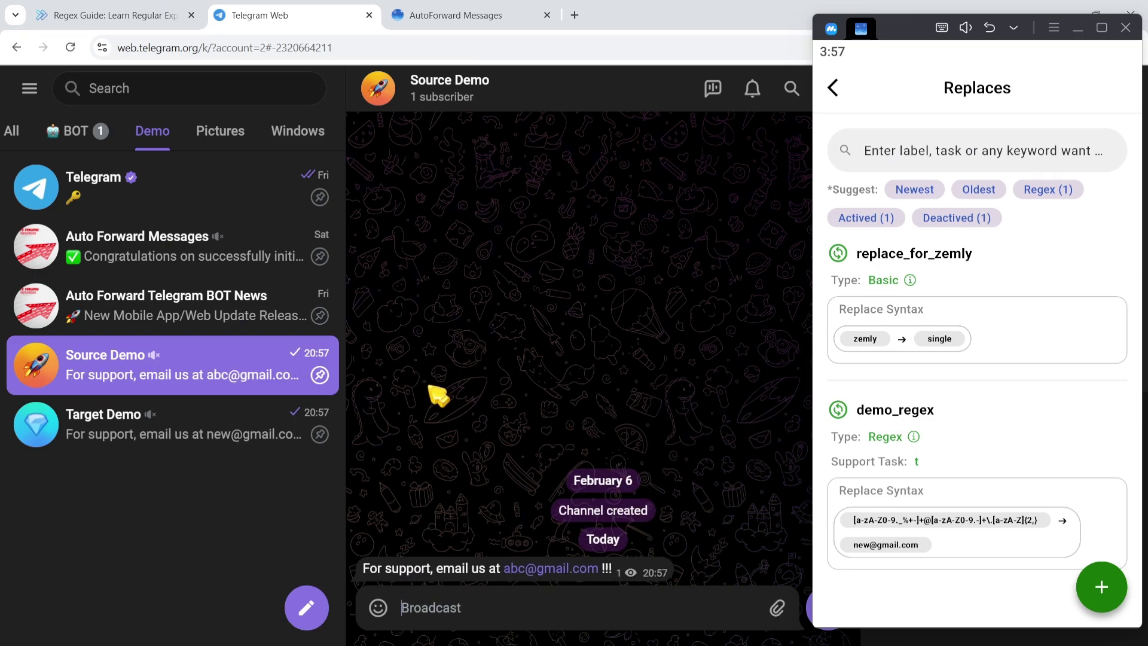
click(237, 412)
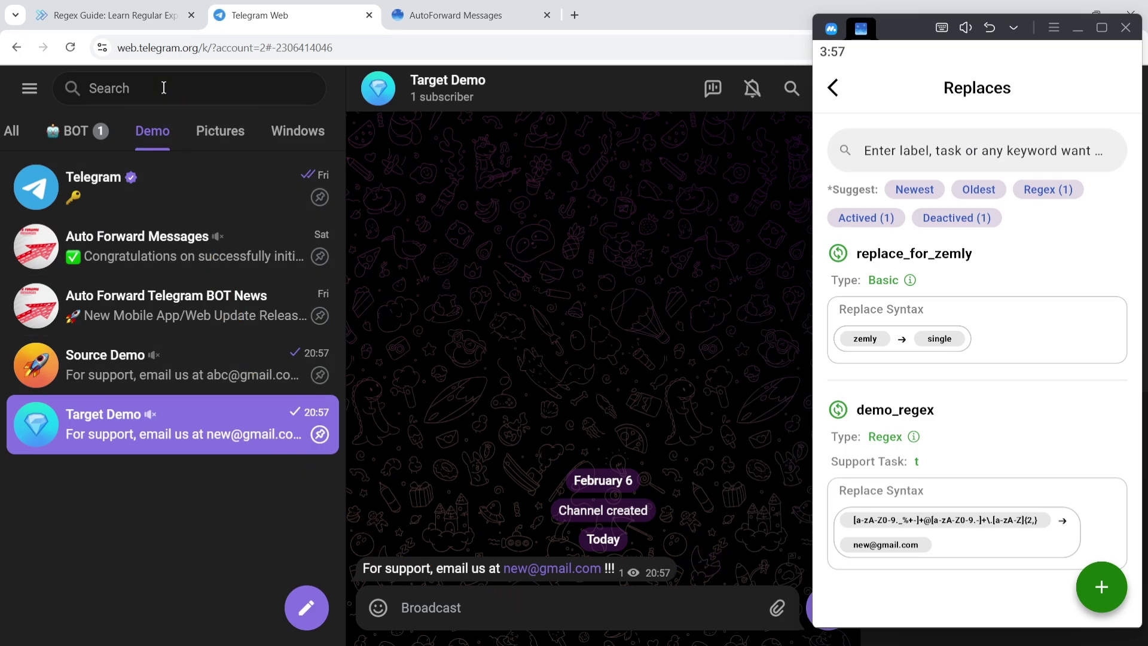
click(140, 19)
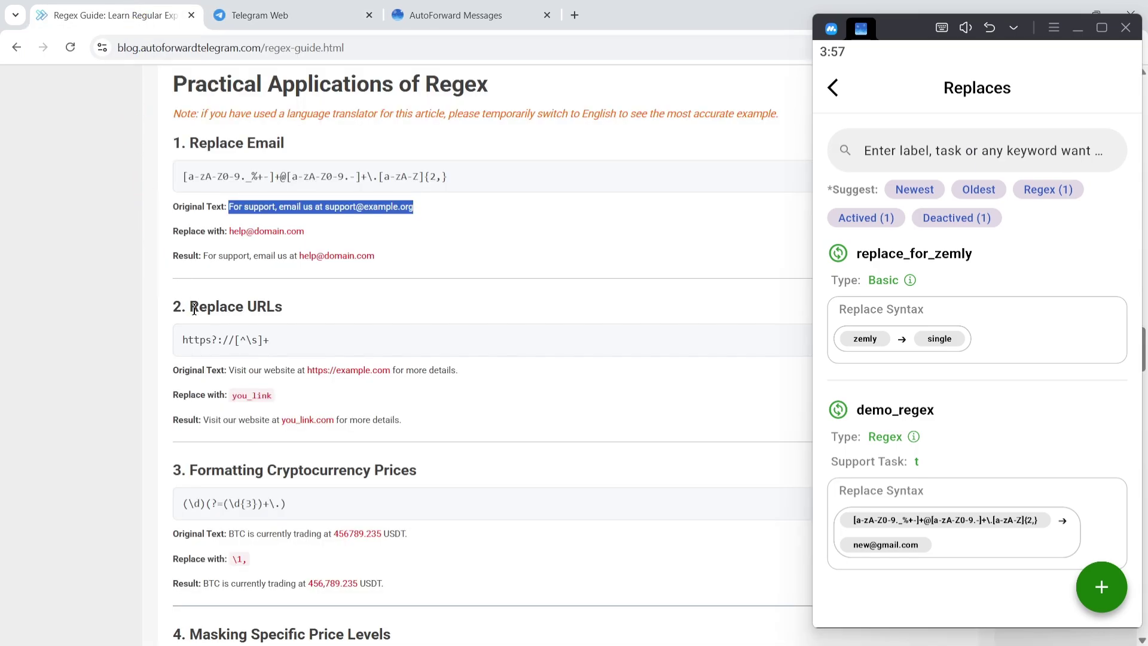
Step: Edit demo_regex to replace https?://[^\s]+ with rf.com, then copy the sample website sentence
drag(190, 307, 175, 343)
key(ctrl+c)
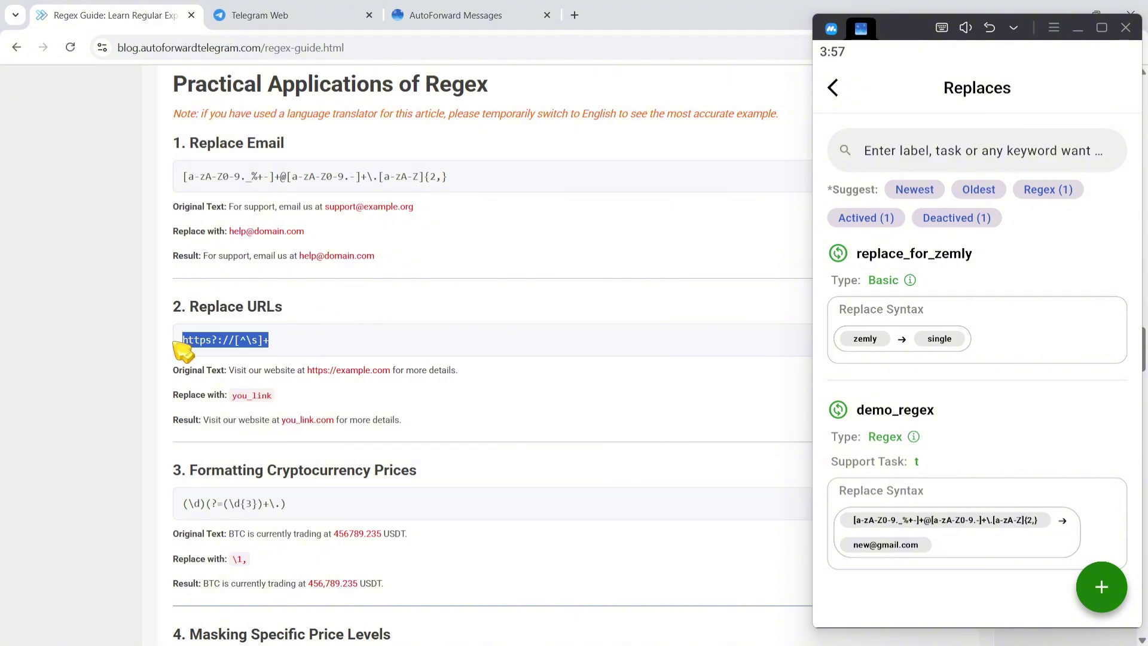
click(996, 501)
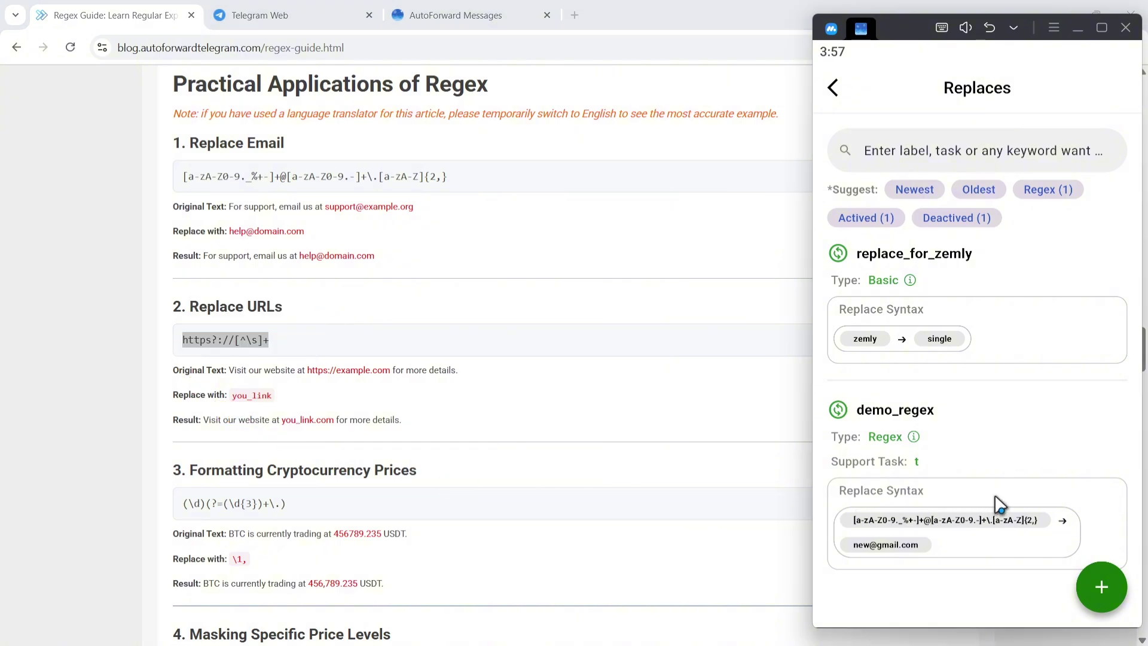
click(991, 484)
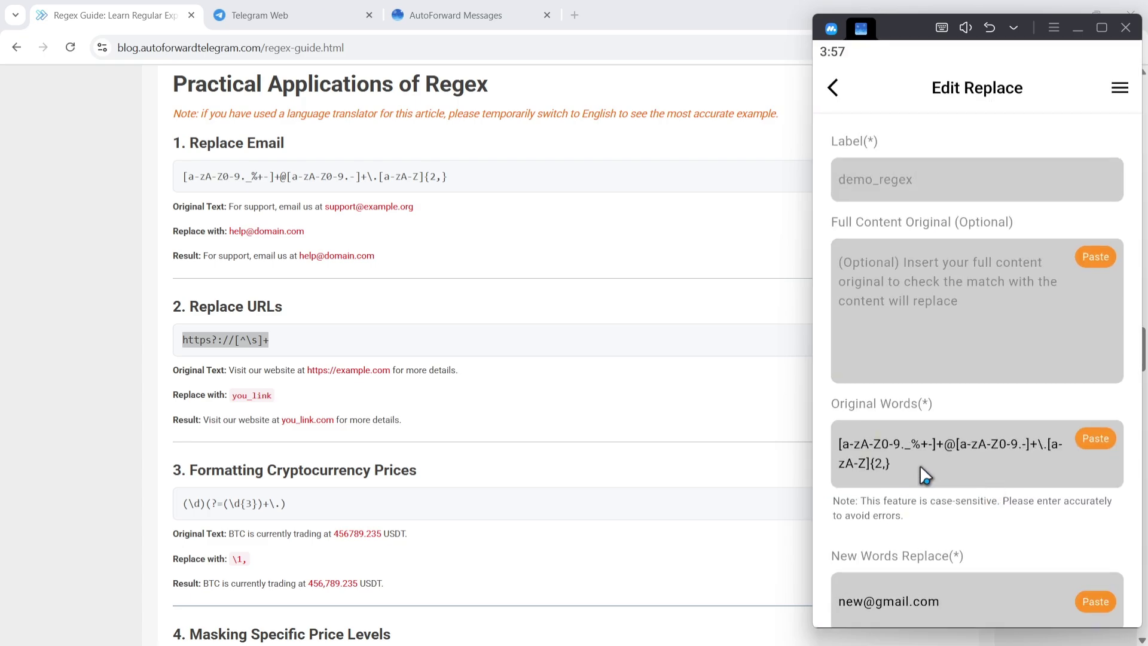
click(916, 426)
key(BackSpace)
key(ctrl+v)
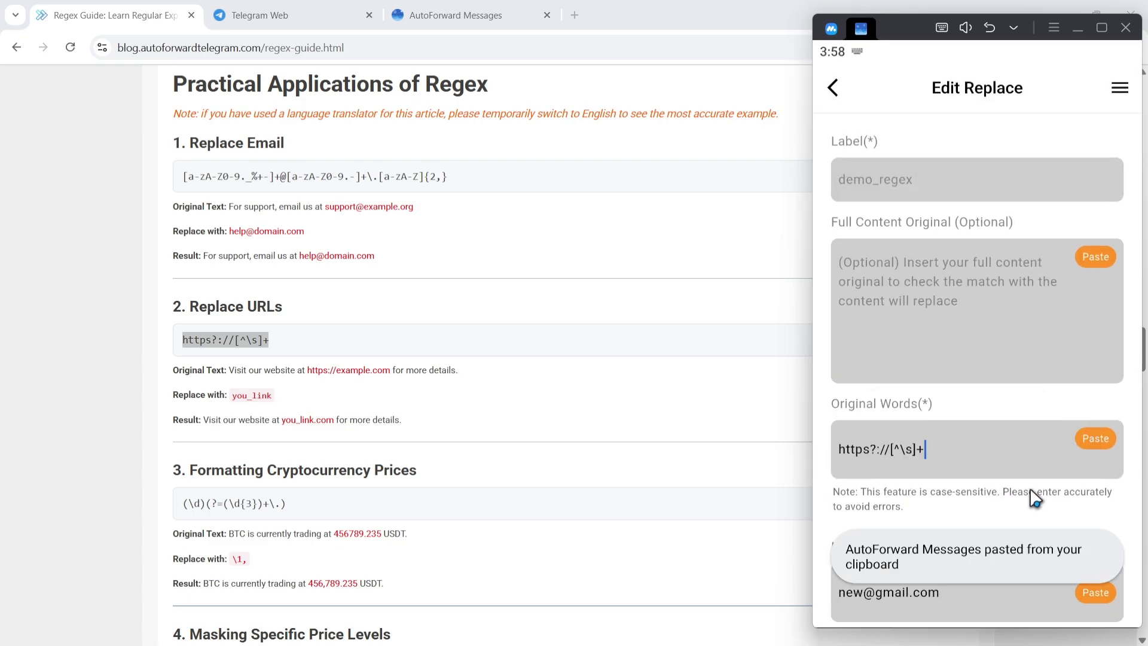
scroll(1015, 293, down, 2)
key(BackSpace)
key(BackSpace)
key(BackSpace)
key(BackSpace)
key(BackSpace)
key(BackSpace)
key(BackSpace)
key(BackSpace)
key(BackSpace)
key(BackSpace)
key(BackSpace)
key(BackSpace)
key(BackSpace)
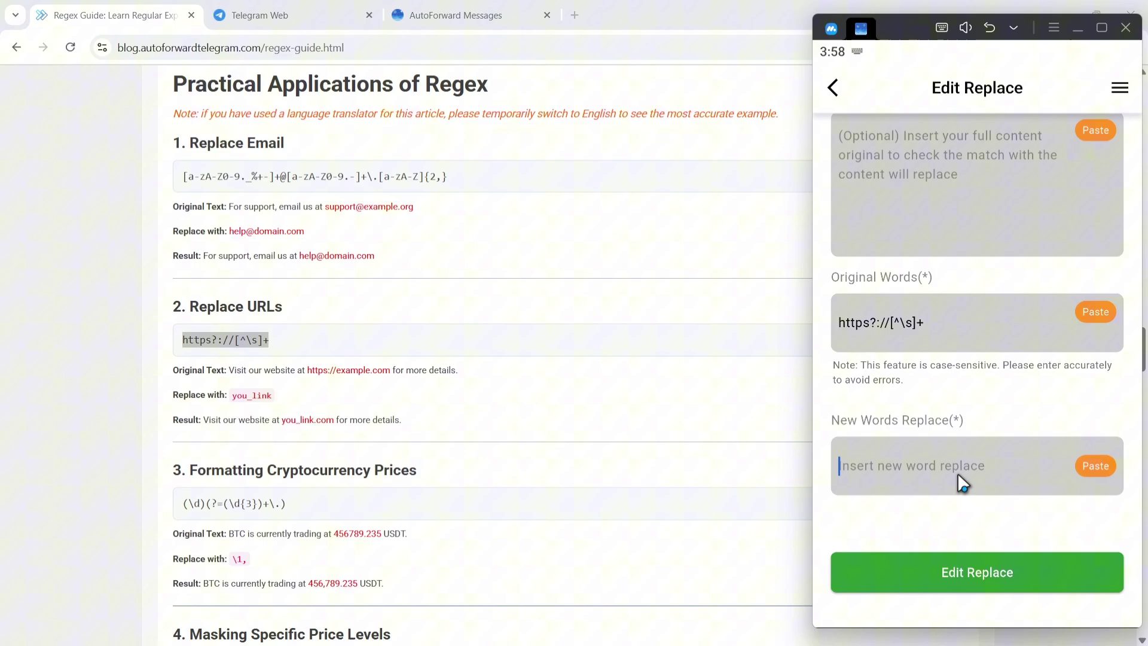
text(rf.com)
click(990, 574)
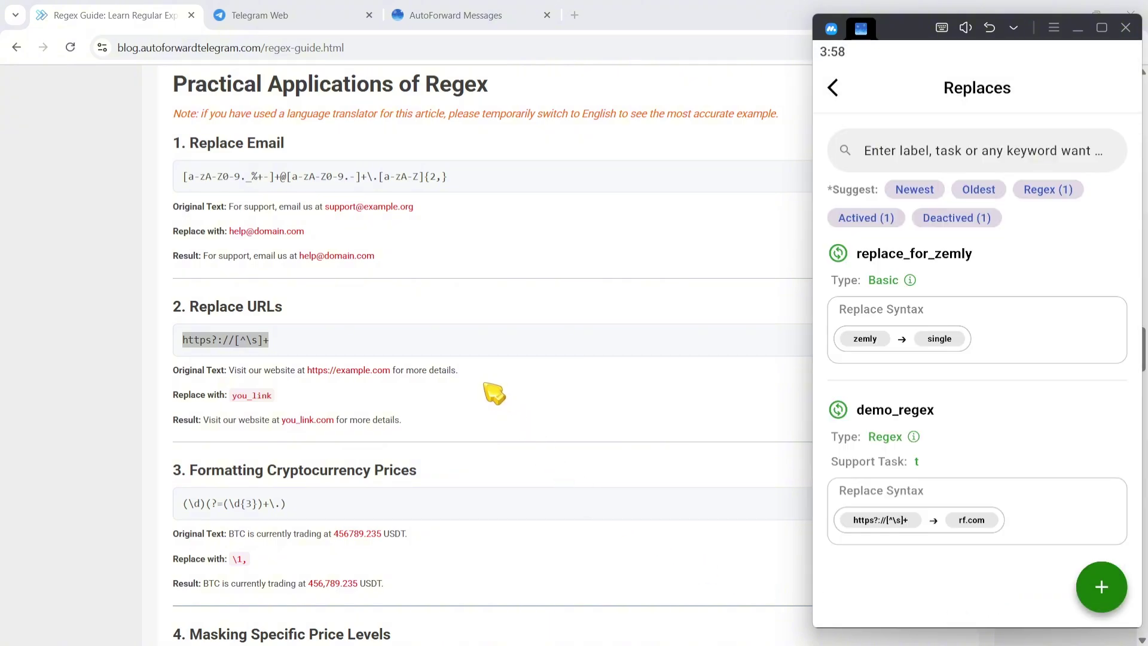
drag(459, 370, 238, 372)
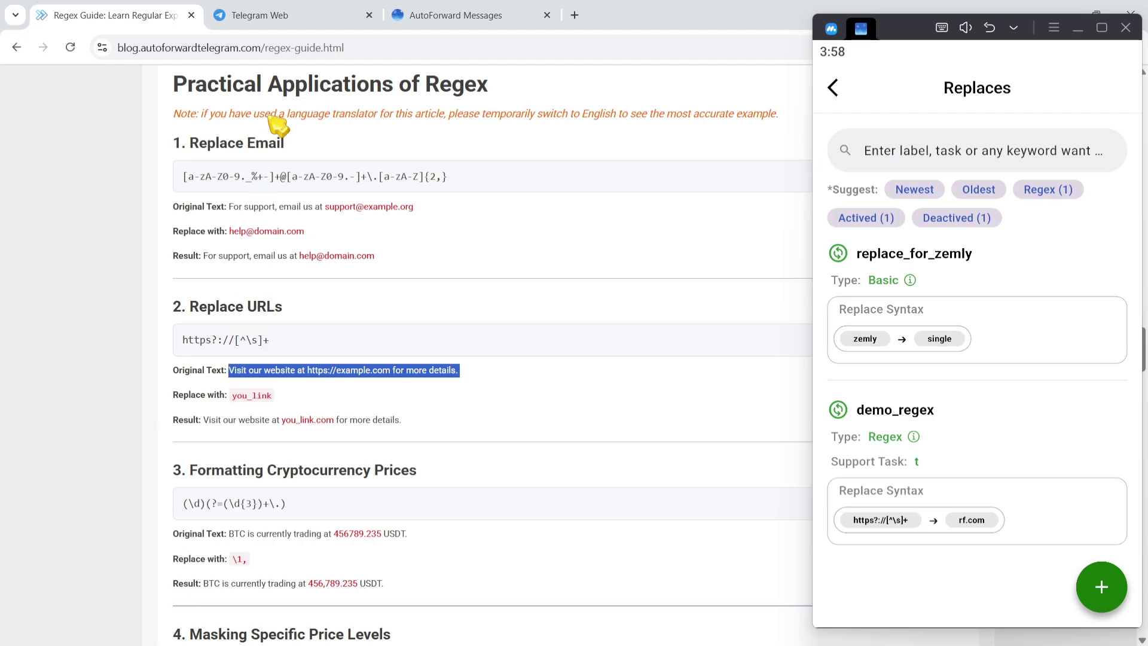
click(297, 18)
Step: Send the website sentence with the Telegram Web URL in Source Demo and confirm Target Demo shows rf.com
click(178, 369)
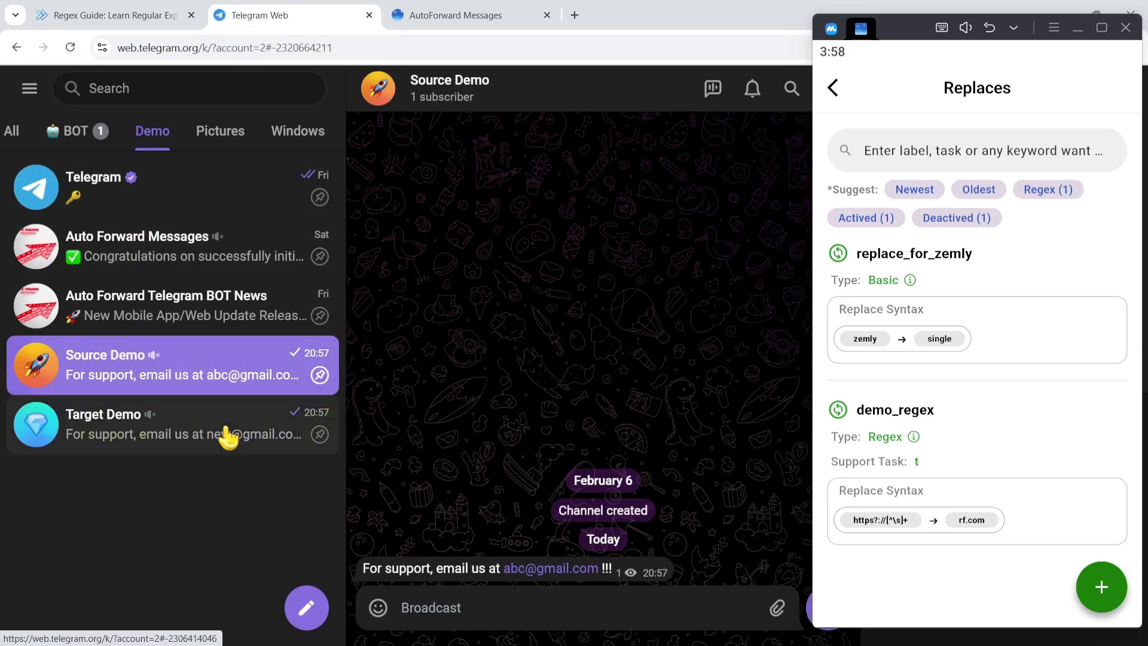
text(Visit our website at https://example.com for more details.)
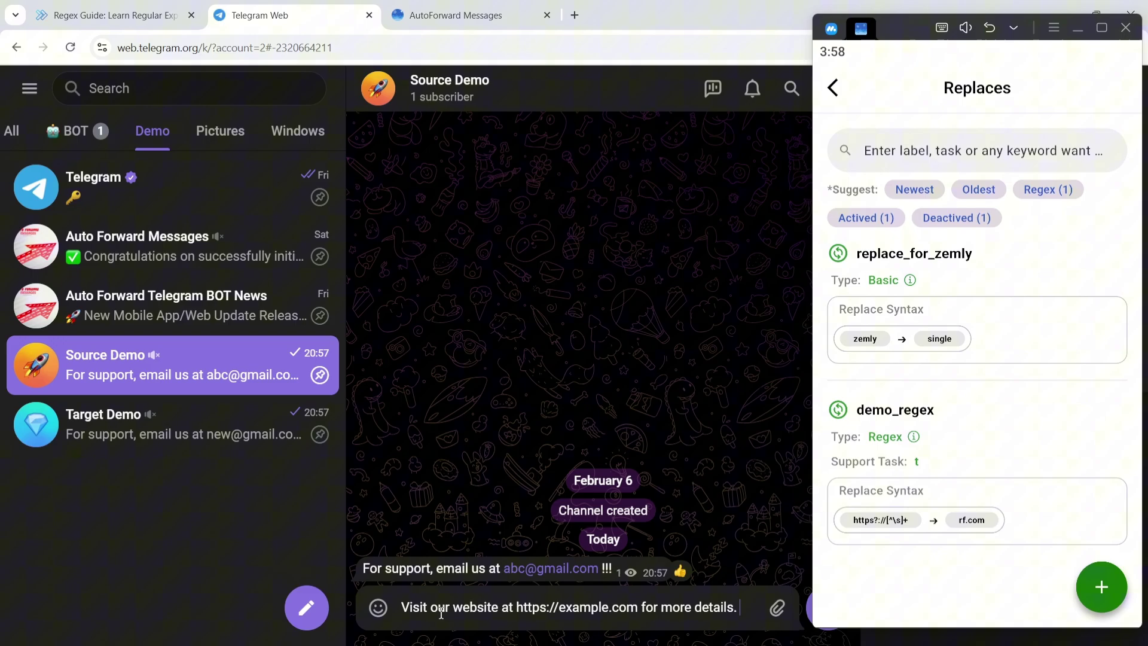
click(227, 47)
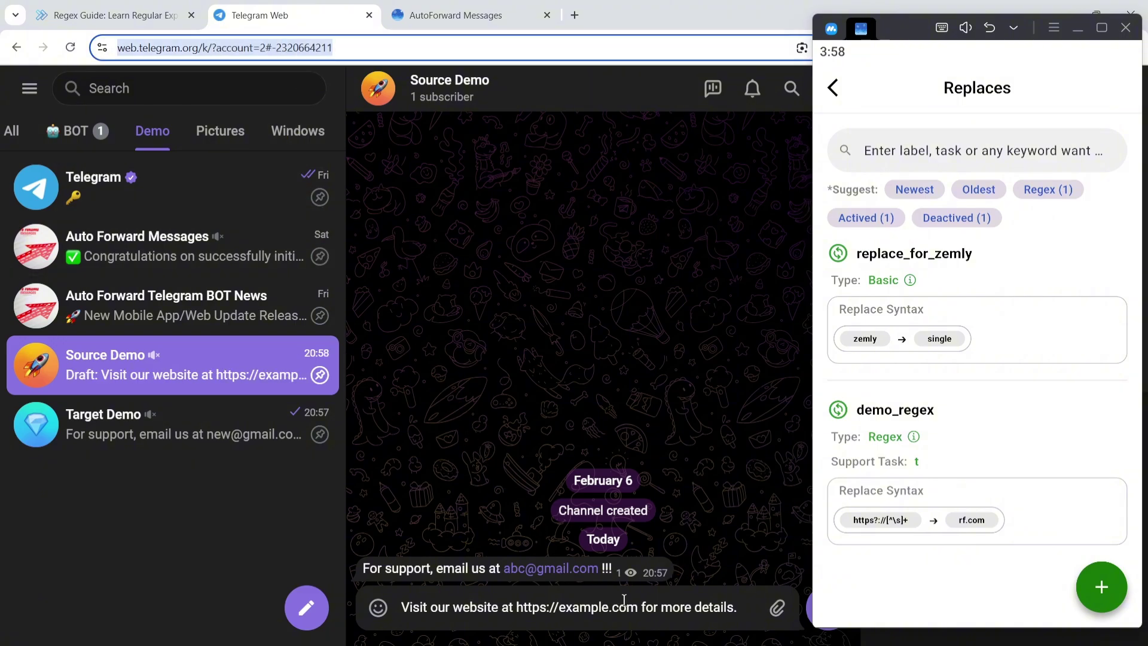
drag(639, 608, 525, 604)
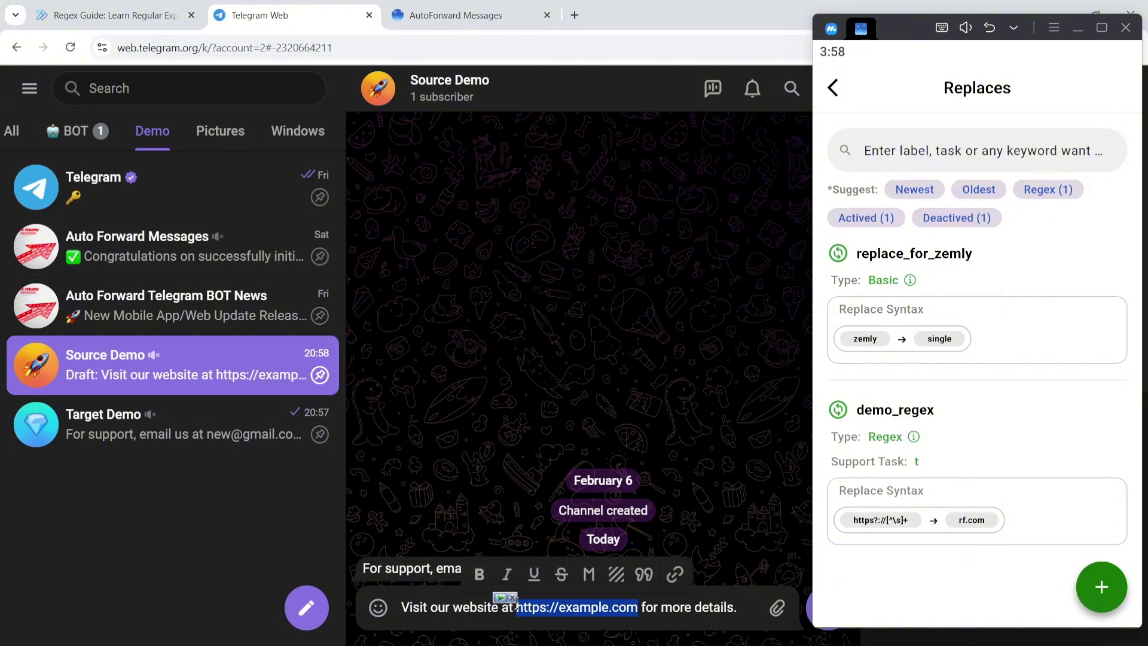
key(ctrl+v)
click(777, 573)
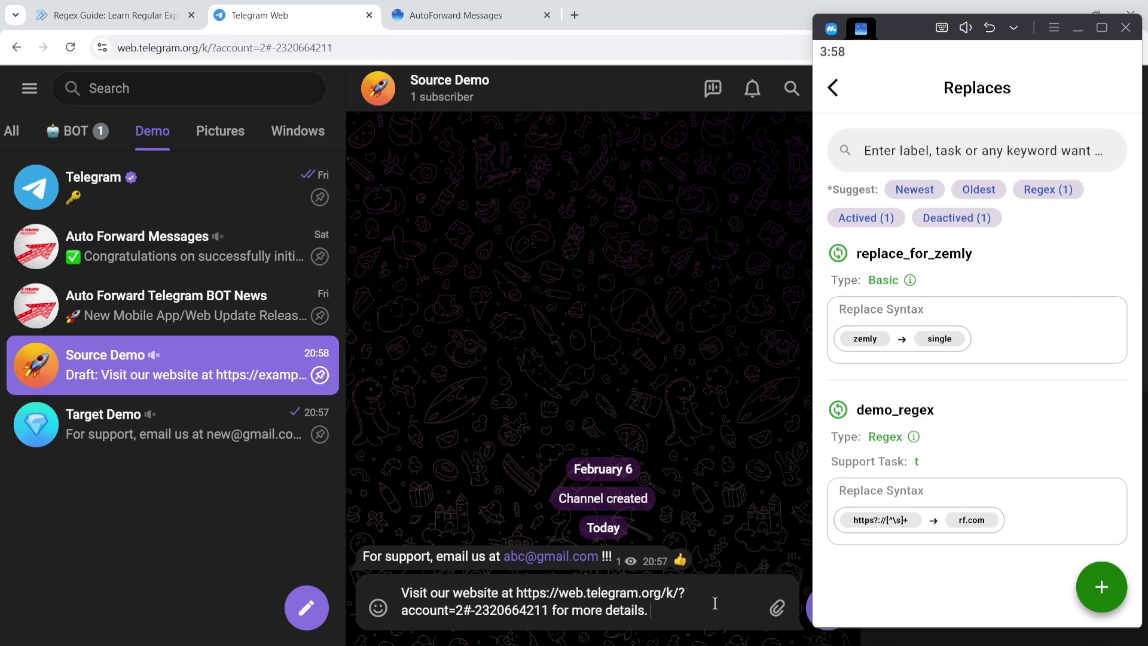
key(Return)
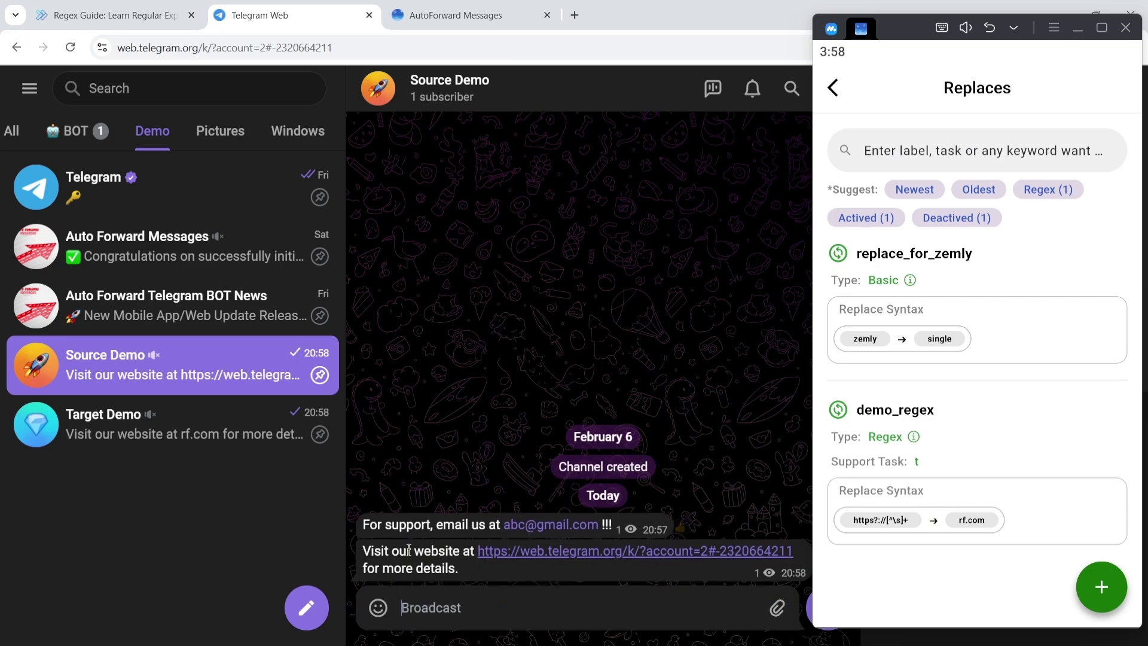
click(256, 434)
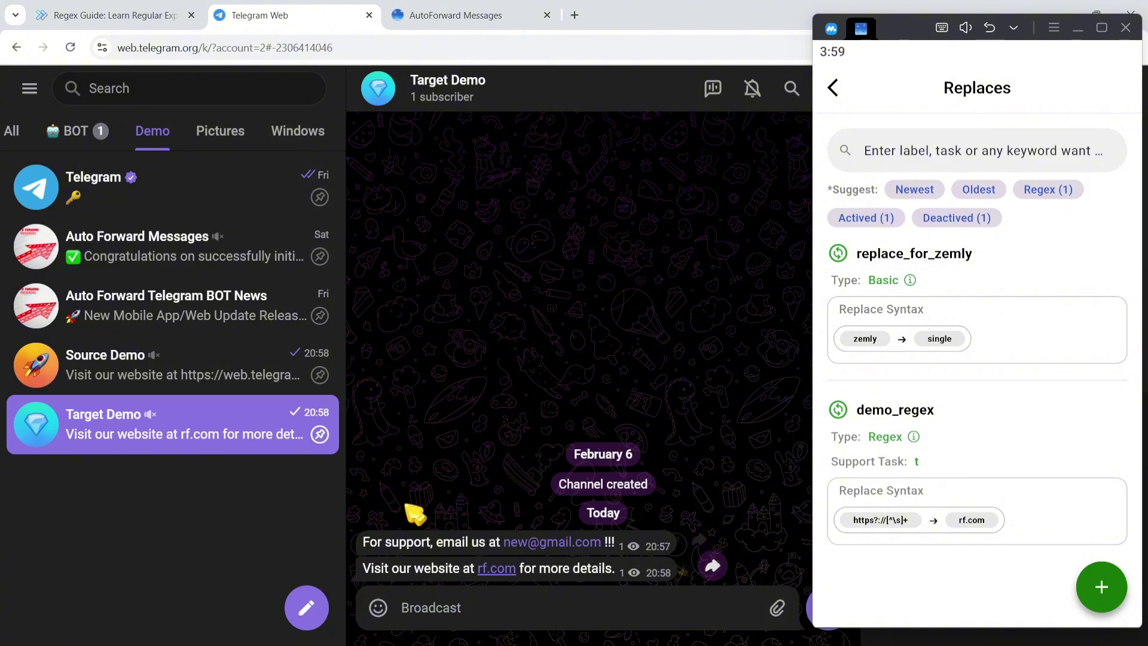
click(157, 24)
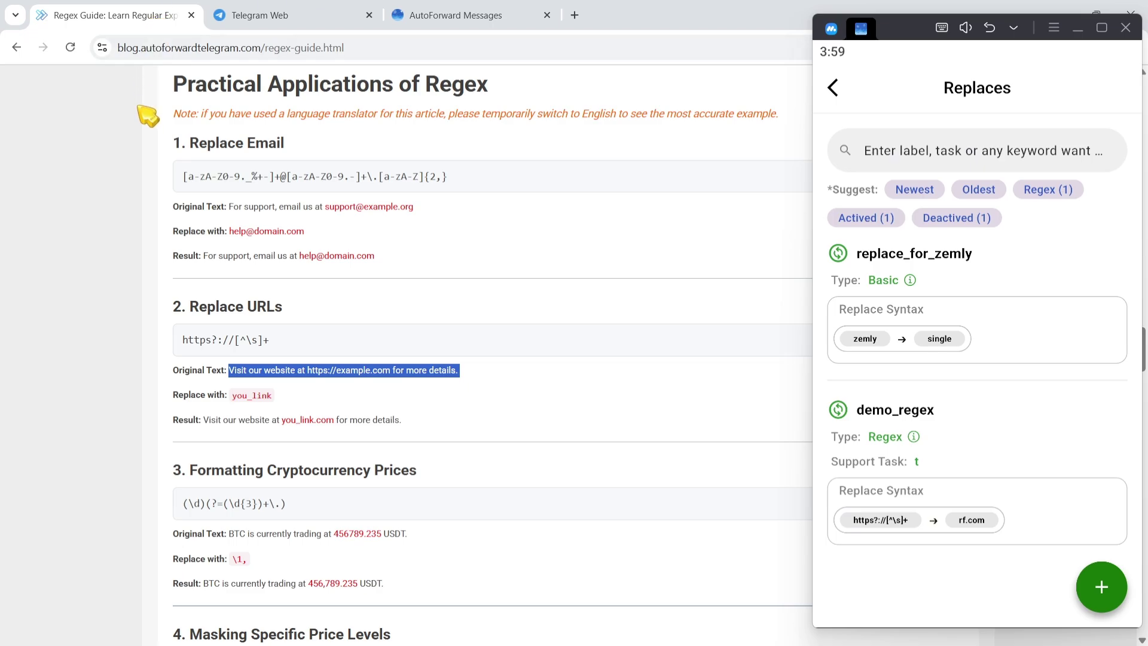
Step: Edit demo_regex to map (\d)(?=(\d{3})+\.) to \1, and copy the guide's BTC sentence
drag(189, 467, 447, 477)
drag(334, 504, 179, 506)
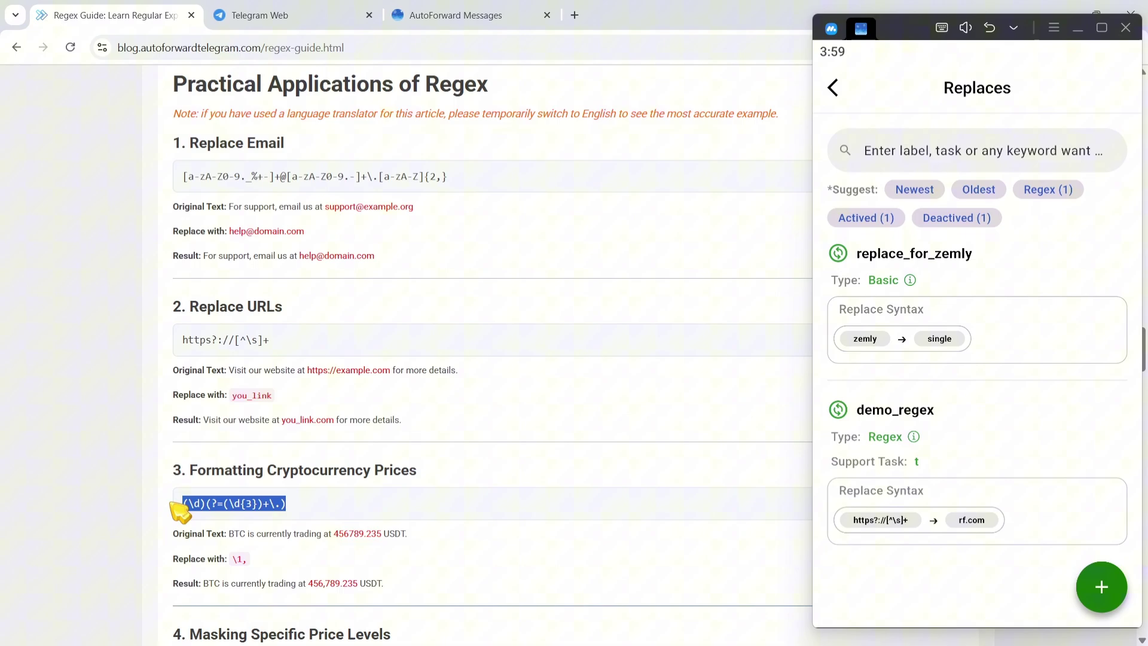
click(1038, 531)
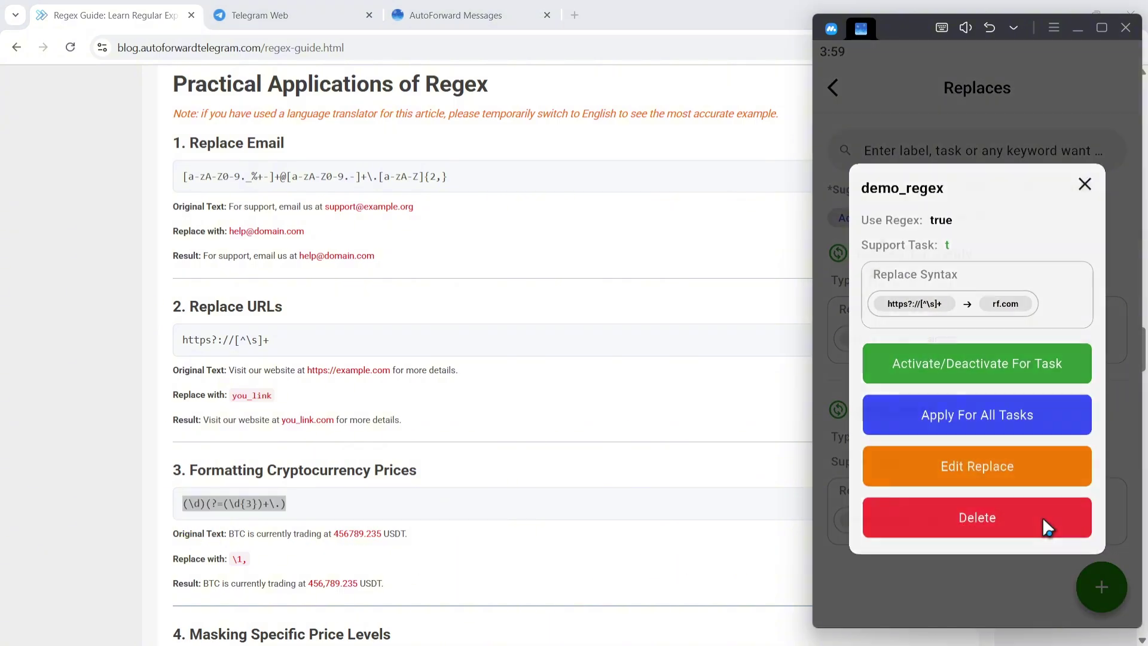
click(1025, 468)
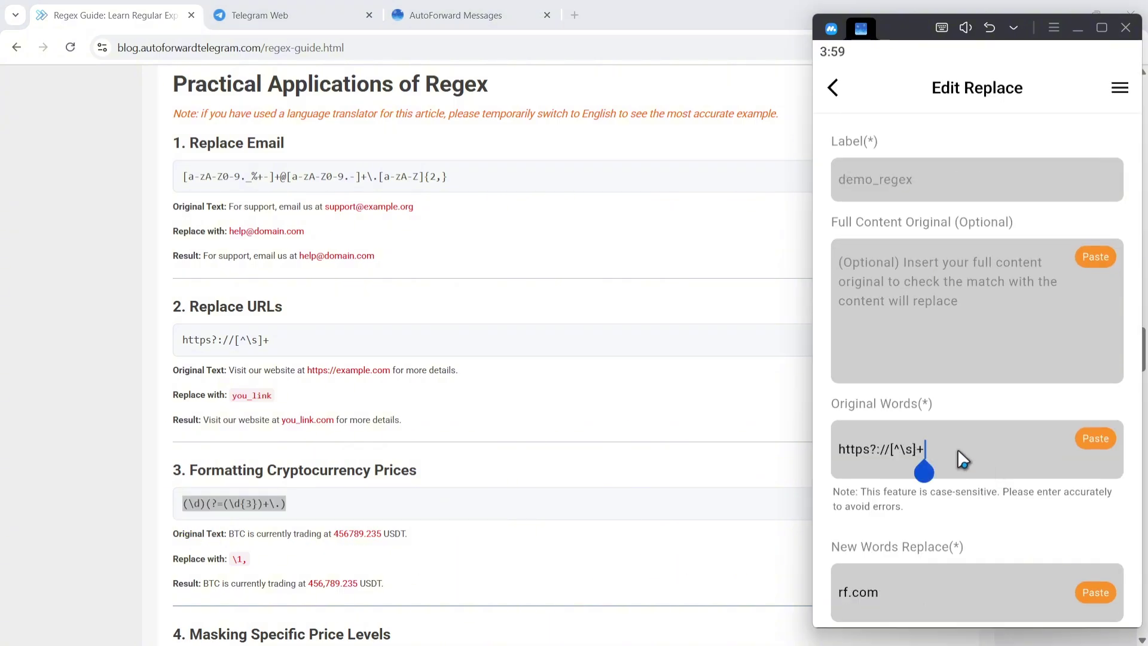
key(BackSpace)
key(BackSpace)
key(BackSpace)
key(BackSpace)
key(BackSpace)
key(BackSpace)
key(BackSpace)
key(BackSpace)
key(BackSpace)
key(BackSpace)
key(BackSpace)
key(BackSpace)
key(BackSpace)
key(BackSpace)
key(BackSpace)
click(1077, 442)
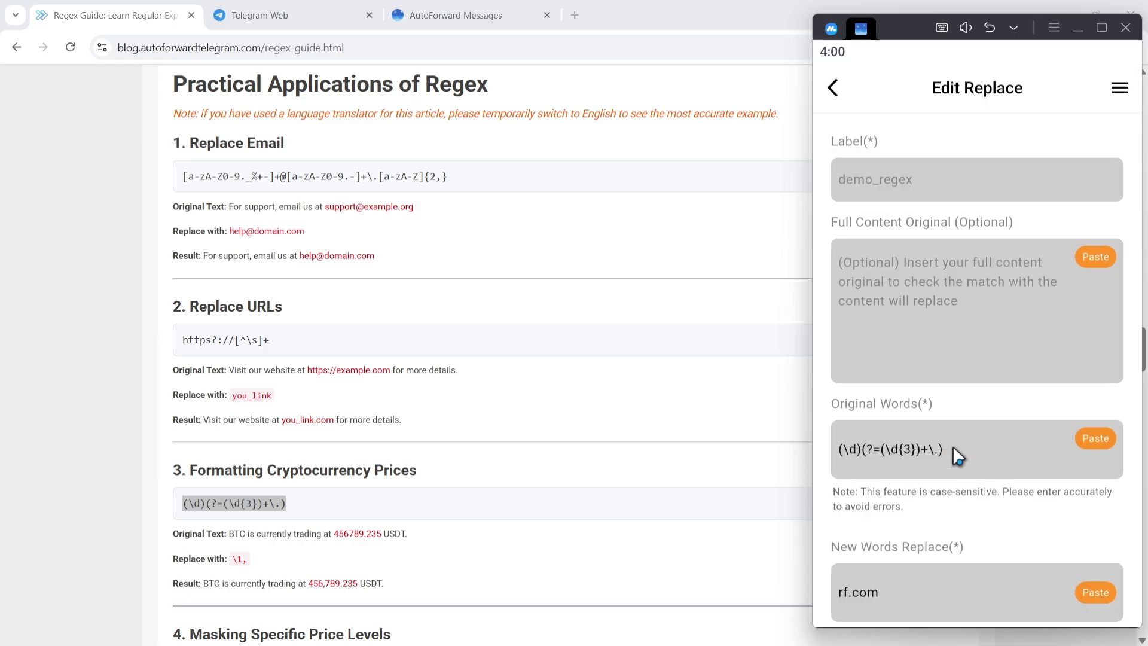
scroll(951, 457, down, 2)
click(915, 478)
key(BackSpace)
key(BackSpace)
key(BackSpace)
key(BackSpace)
key(BackSpace)
key(BackSpace)
text(\1,)
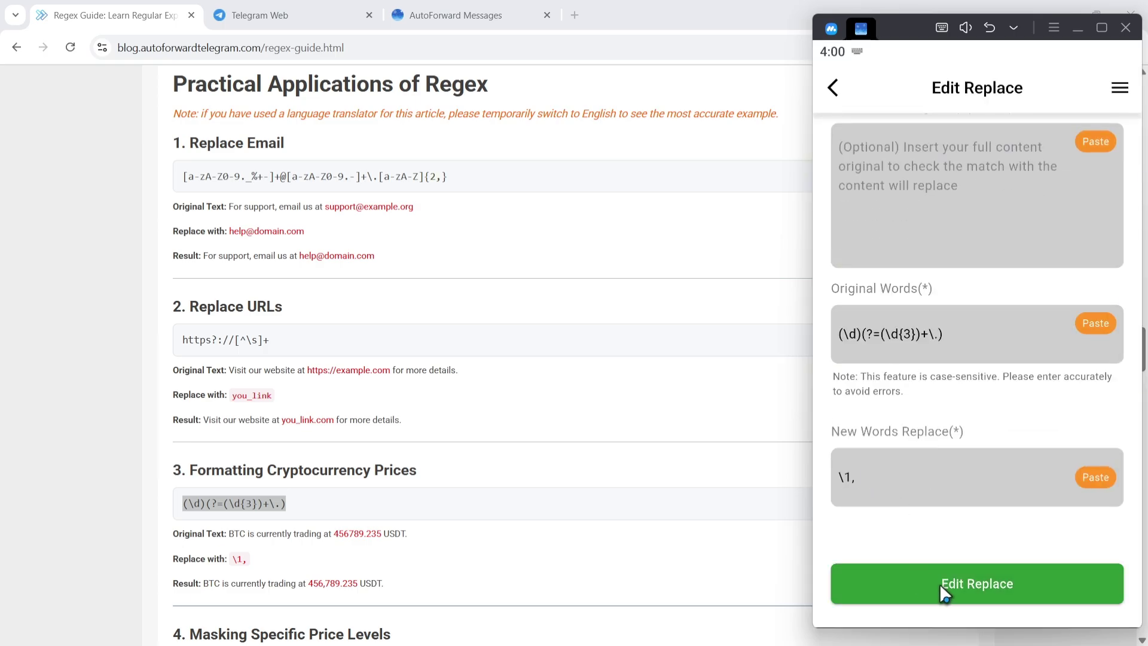
click(939, 583)
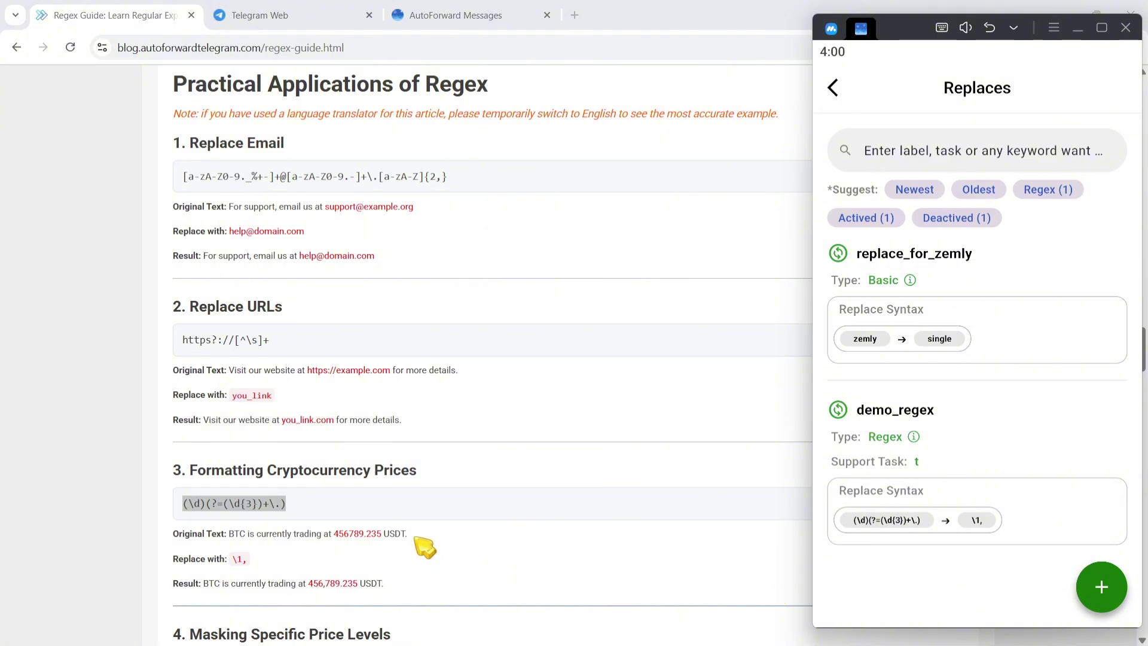
drag(412, 534, 230, 530)
key(ctrl+c)
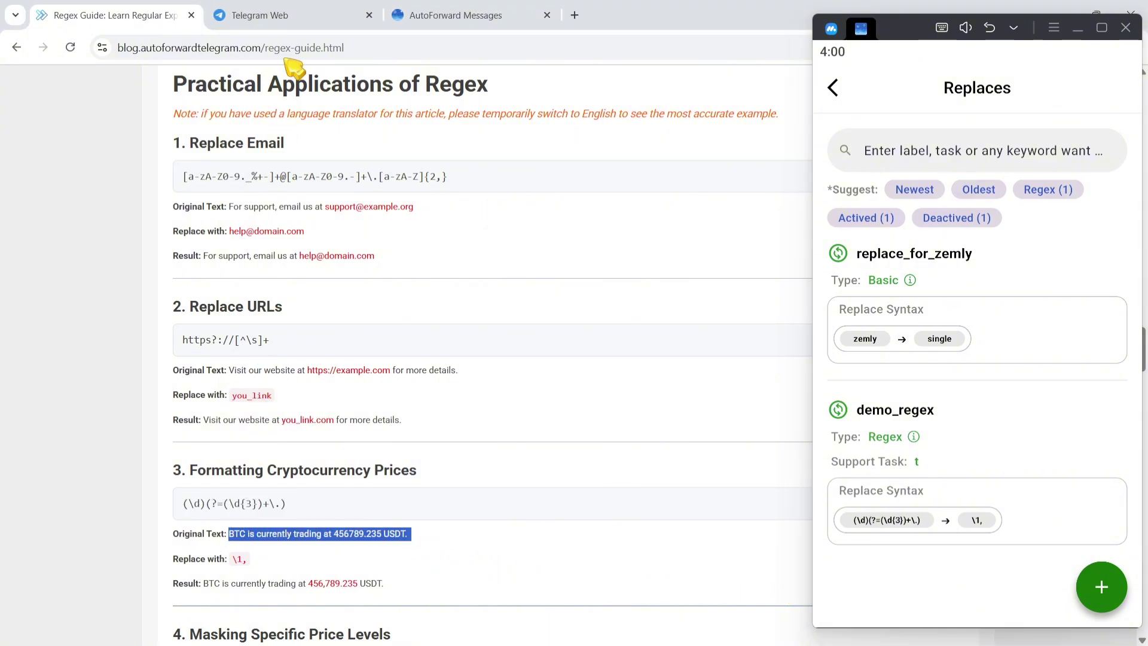
click(302, 18)
Step: Send the BTC price sentence in Source Demo and check its comma-formatted price in Target Demo
click(243, 366)
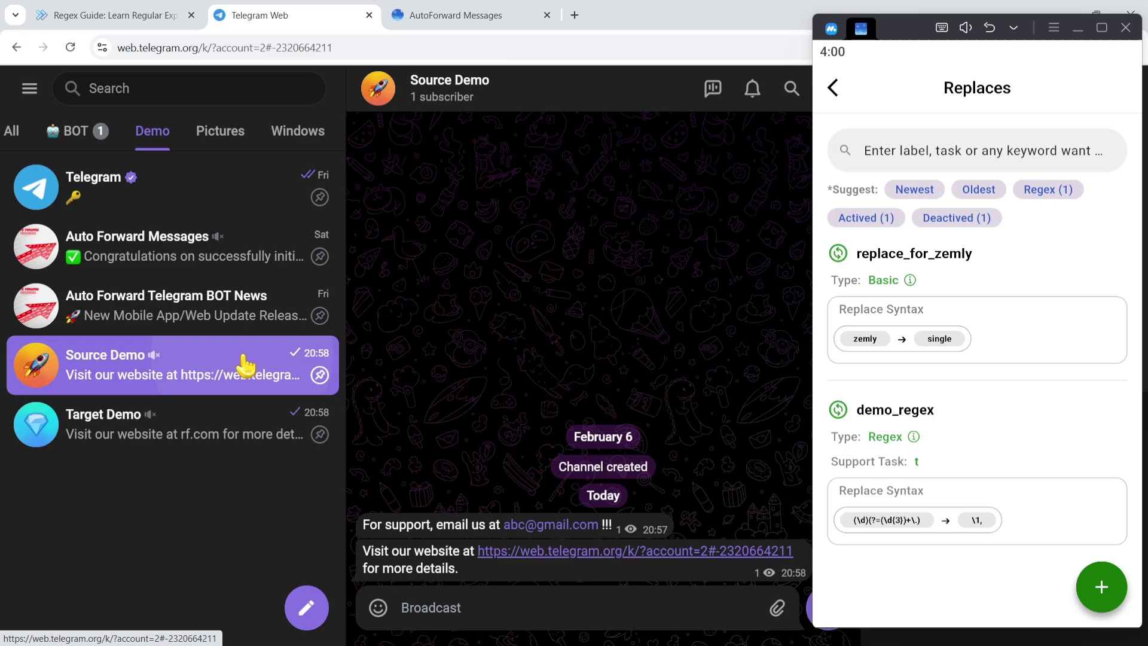
click(454, 609)
key(ctrl+v)
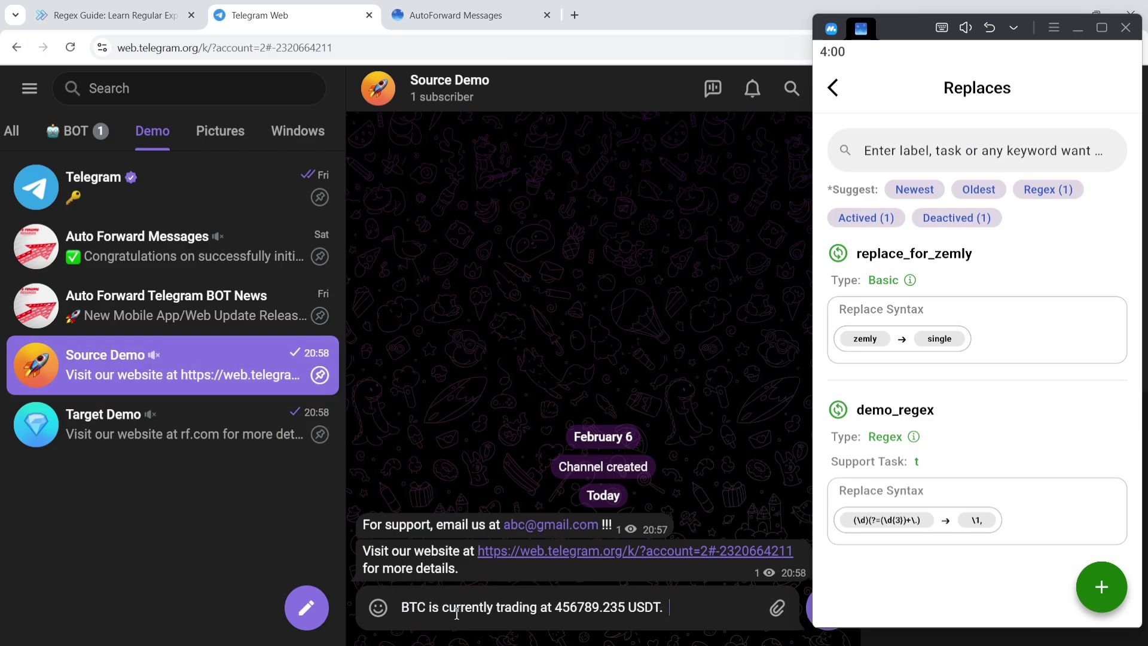
key(Return)
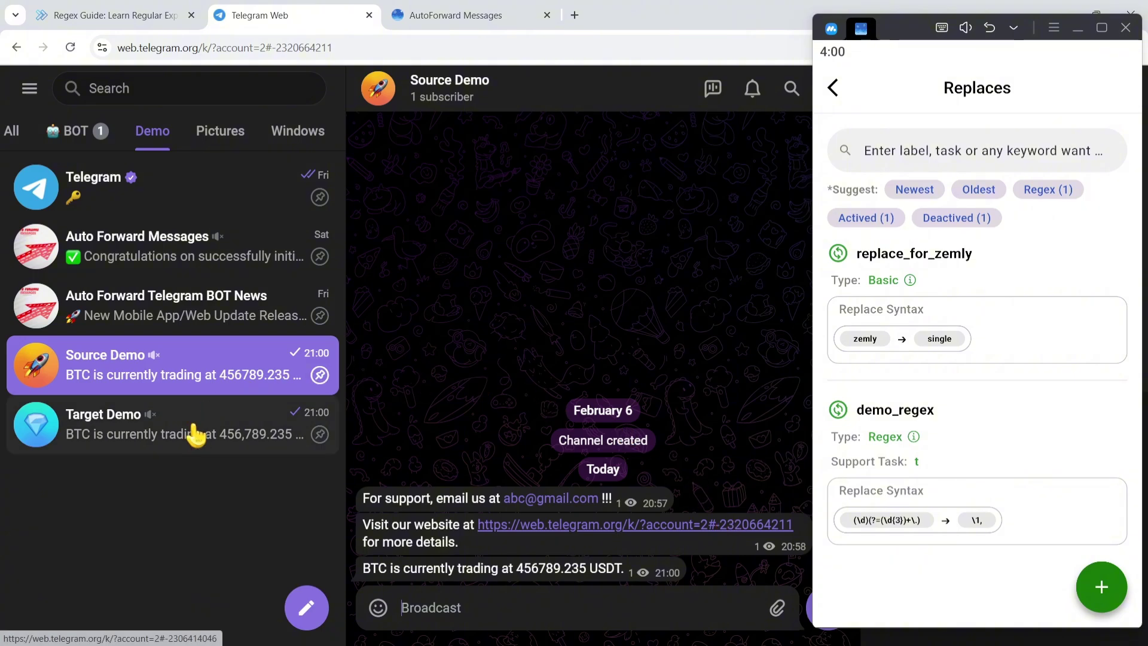
click(191, 438)
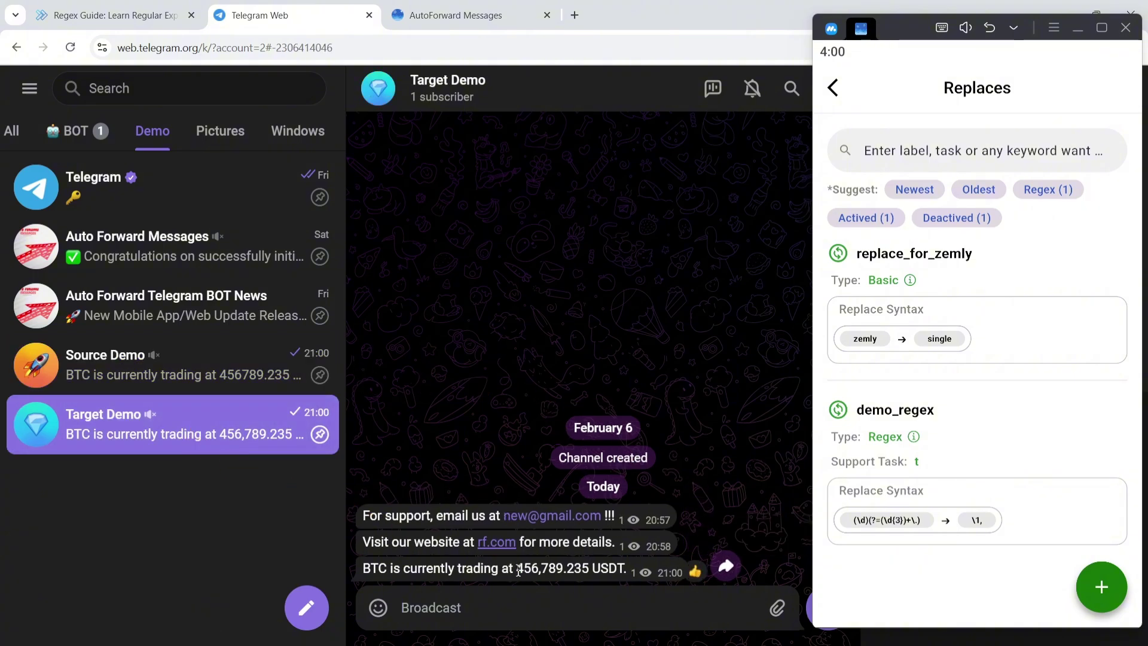
drag(516, 568, 576, 569)
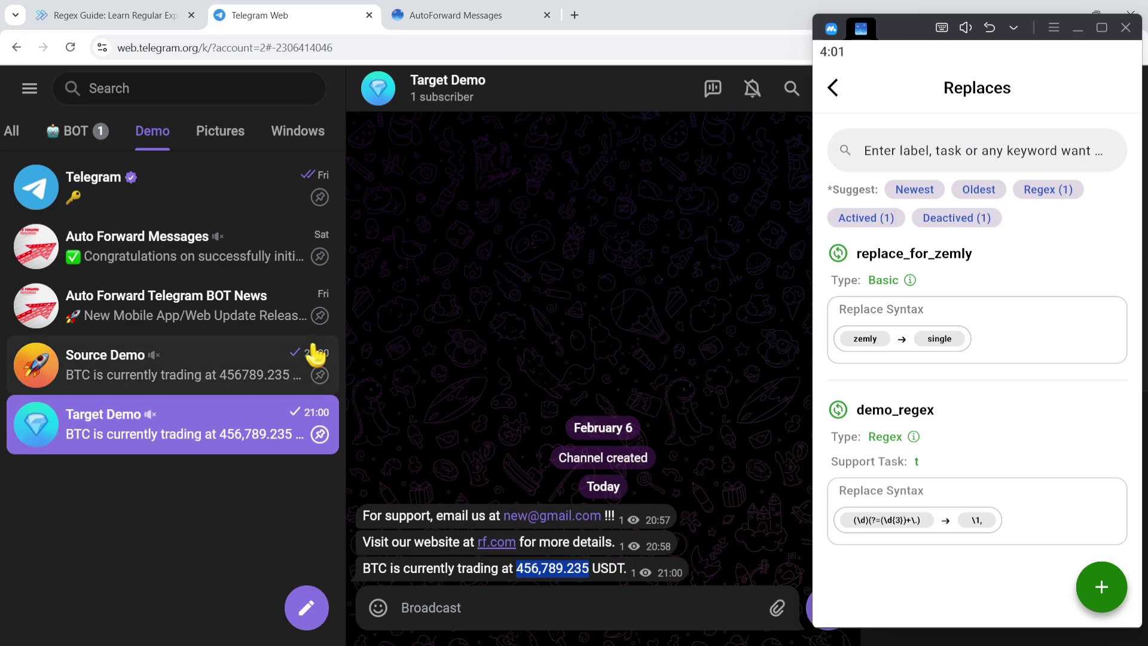
Step: Send the BTC sentence again with 333333333 inserted and verify 433,333,333,356,789.235 in Target Demo
click(287, 361)
key(ctrl+v)
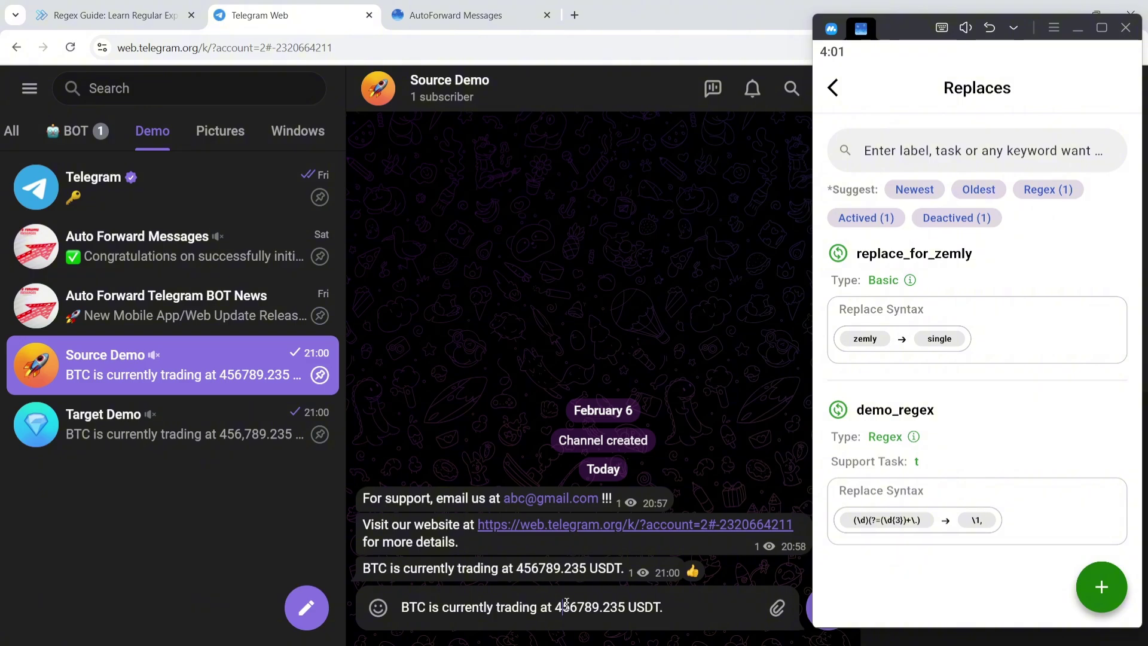
text(333333333)
key(Return)
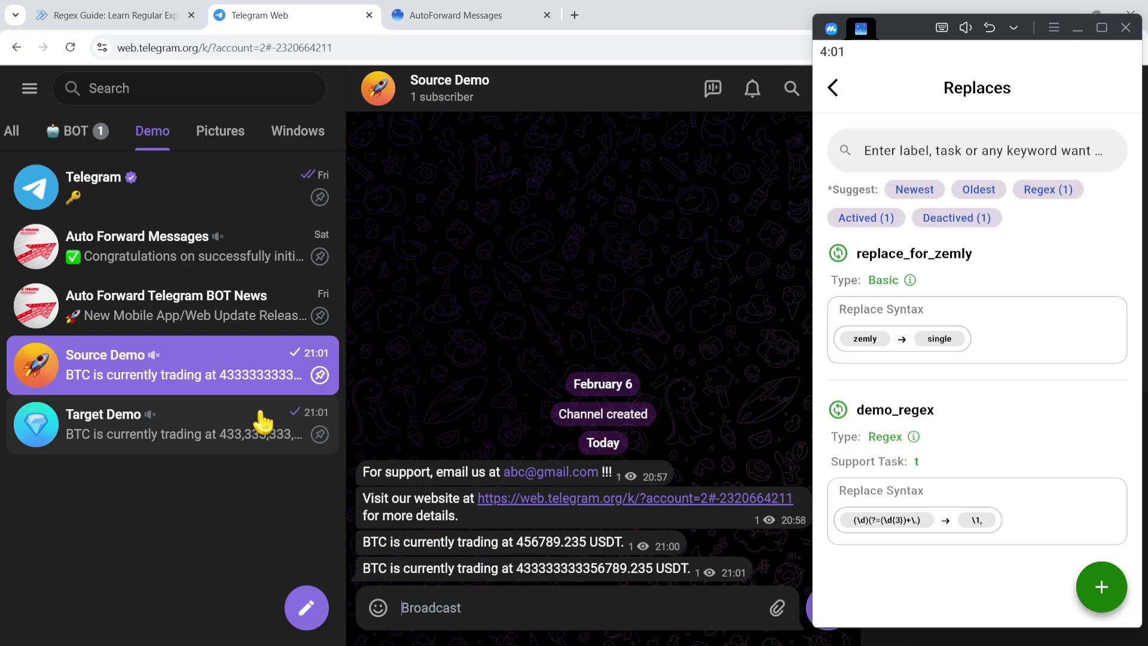
click(246, 422)
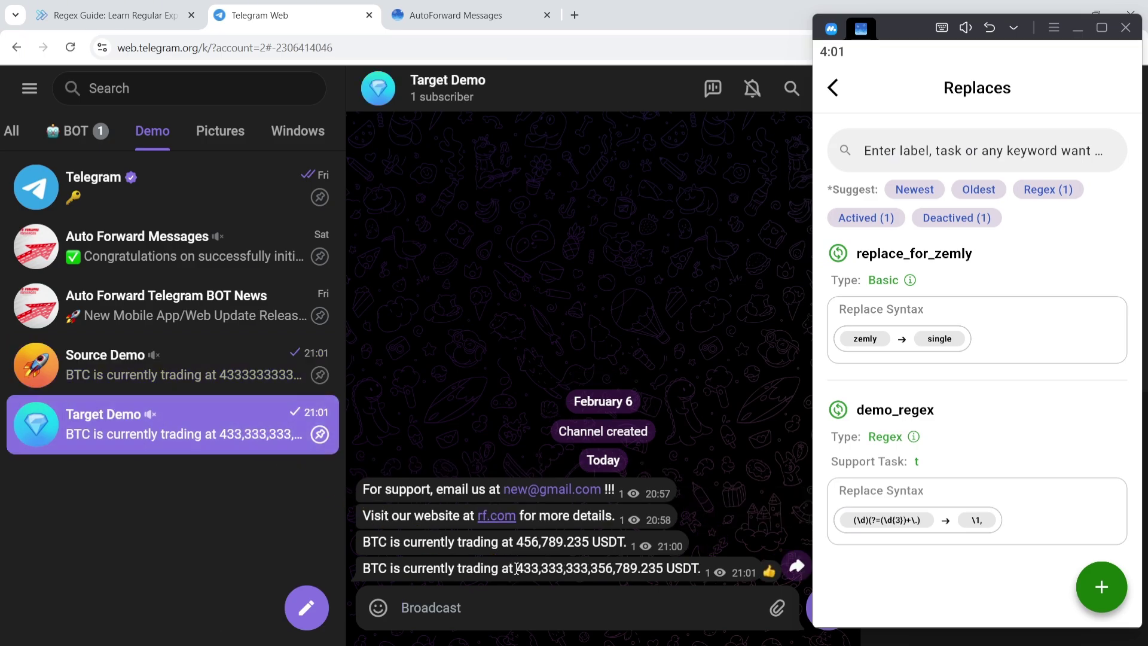
drag(515, 568, 666, 573)
click(675, 567)
Step: Replace demo_regex's Original Words with the Bitcoin regex \b(bc1|[13])[a-zA-HJ-NP-Z0-9]{25,39}\b
click(138, 15)
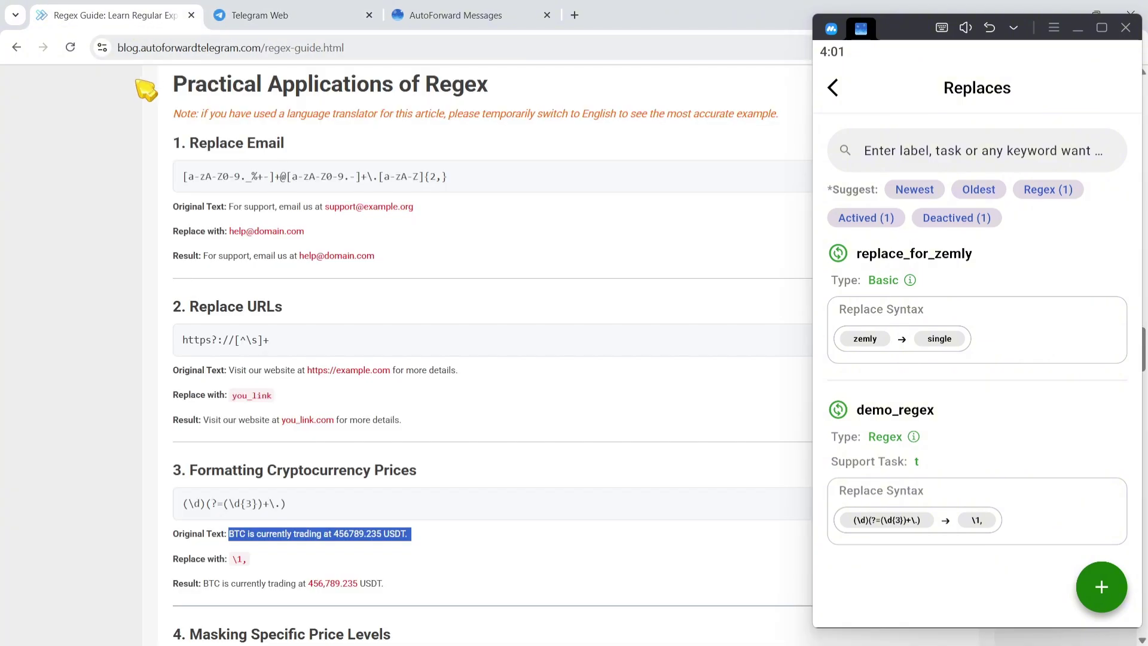
scroll(130, 183, down, 5)
scroll(130, 184, down, 20)
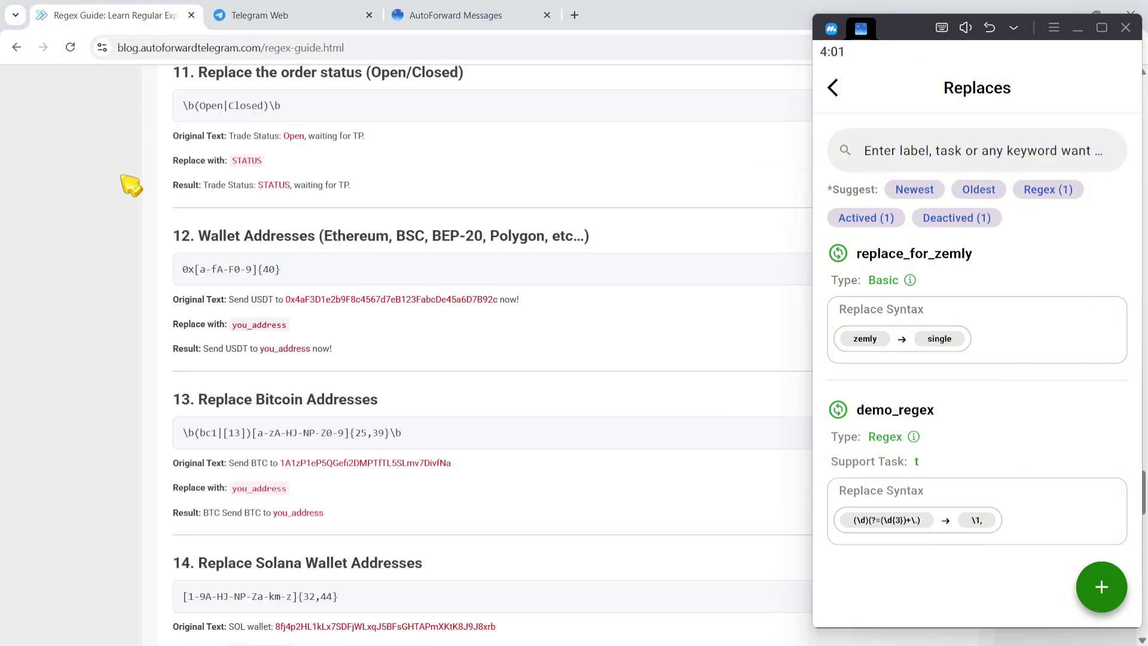
scroll(130, 185, down, 2)
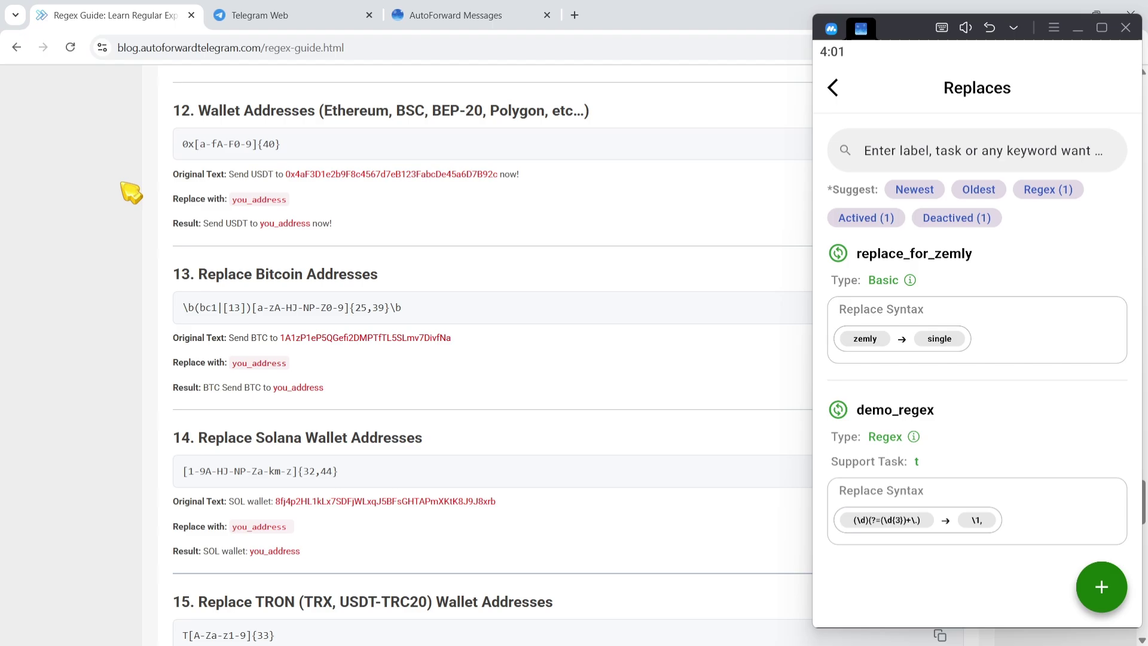
drag(183, 308, 424, 315)
key(ctrl+c)
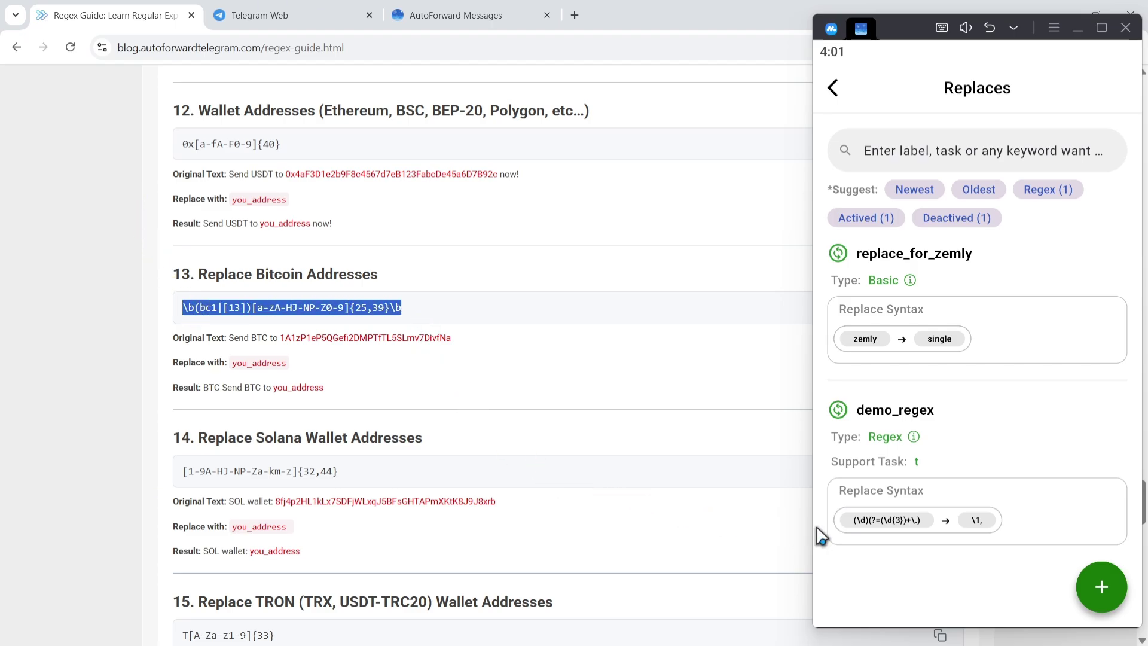
click(1047, 523)
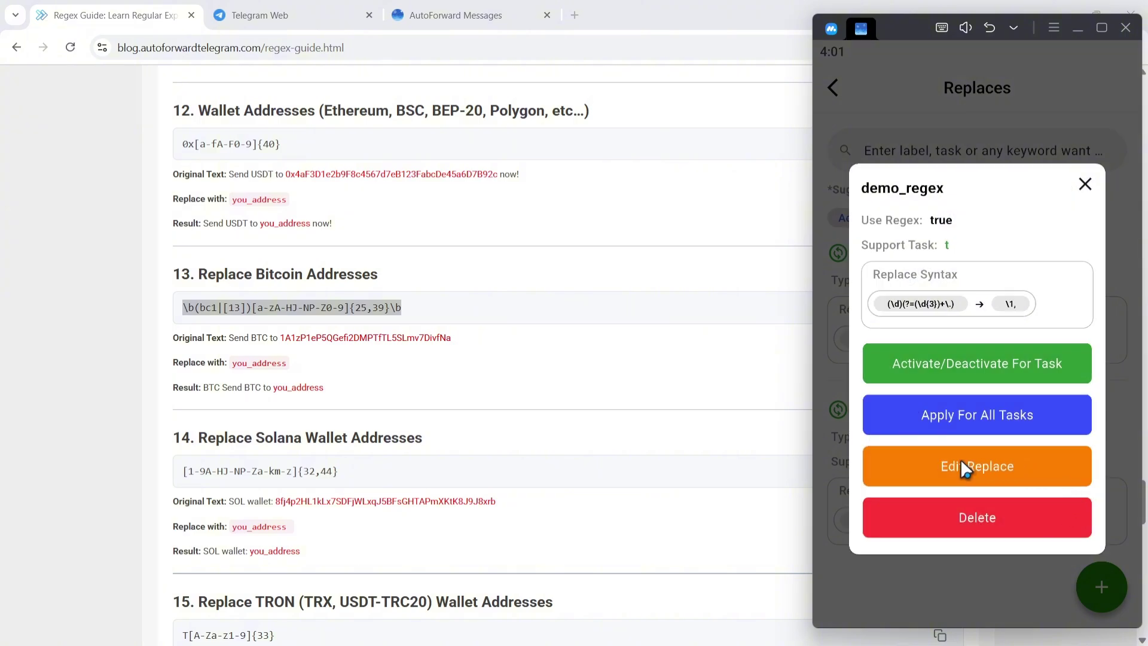
click(963, 467)
click(961, 461)
key(ctrl+a)
key(BackSpace)
key(ctrl+v)
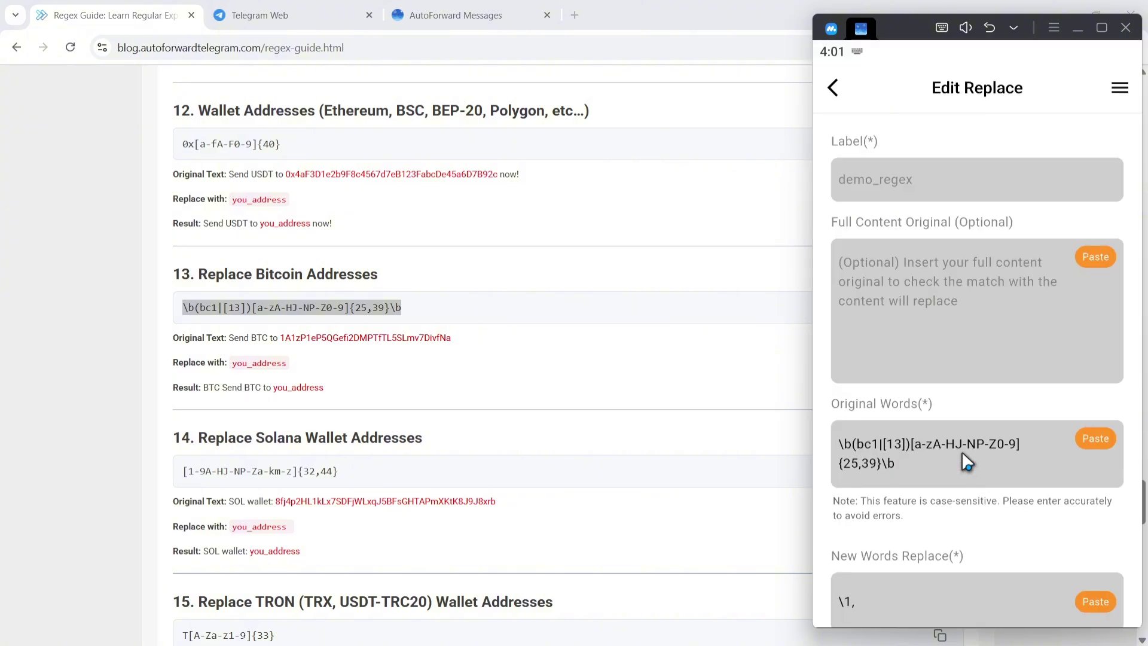
Step: Set the replacement text to fun and save the demo_regex rule
scroll(927, 454, down, 1)
scroll(929, 455, down, 1)
click(870, 469)
key(ctrl+a)
key(BackSpace)
text(fun)
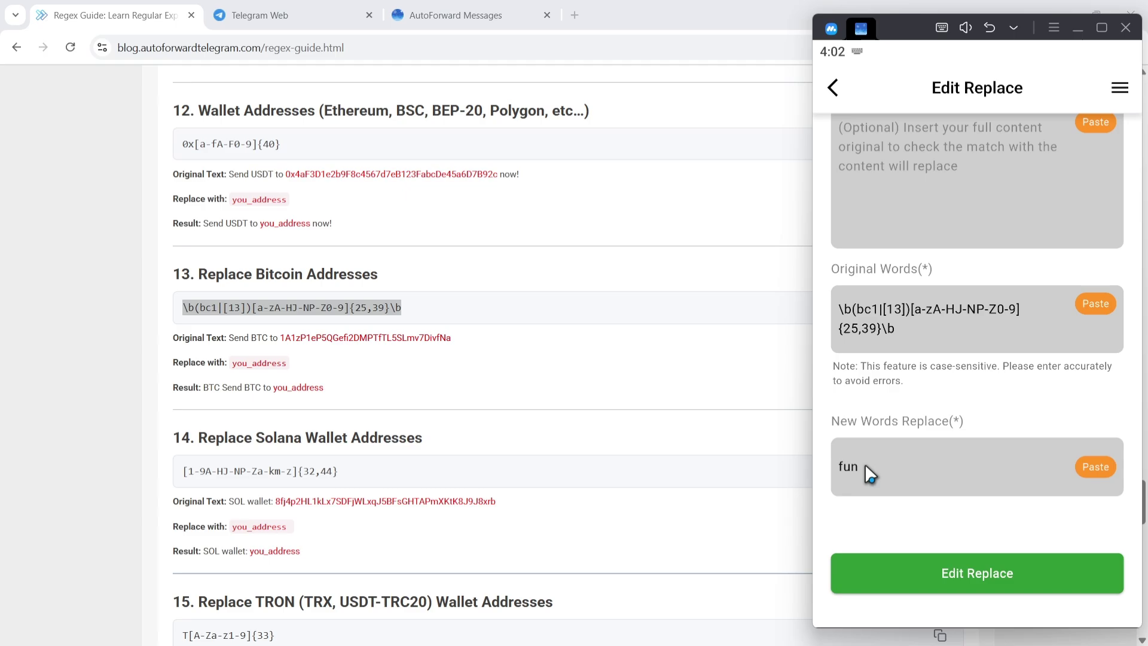
click(993, 579)
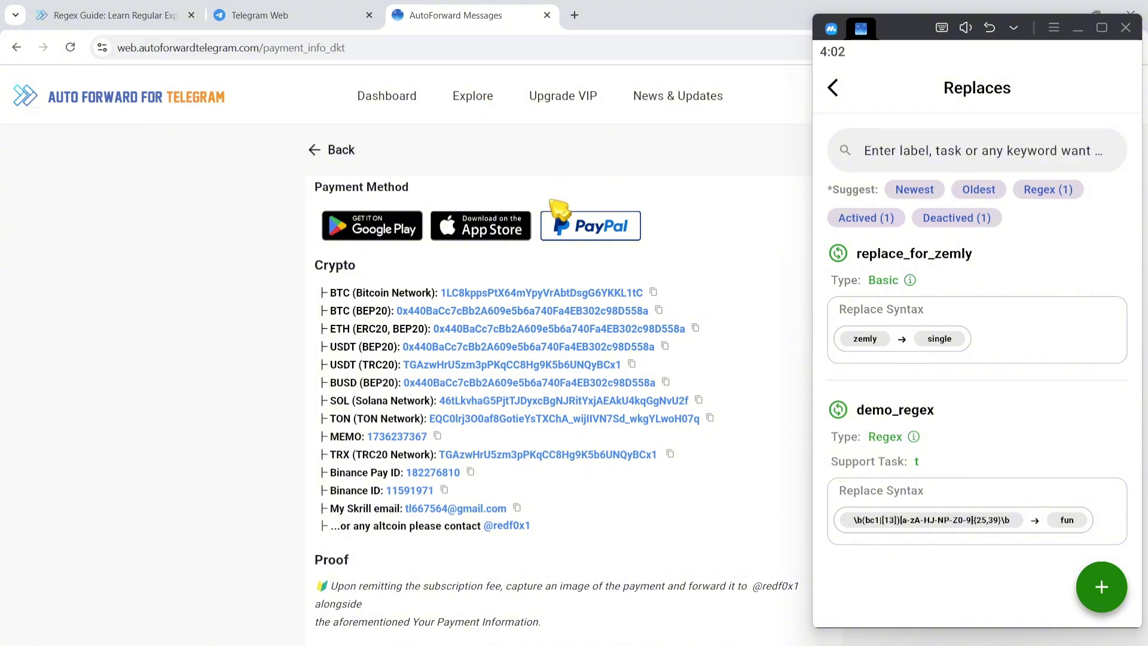
Step: Post 'BTC: ' plus the copied Bitcoin address and '!!' in Source Demo, then verify Target Demo shows 'BTC: fun !!'
click(653, 293)
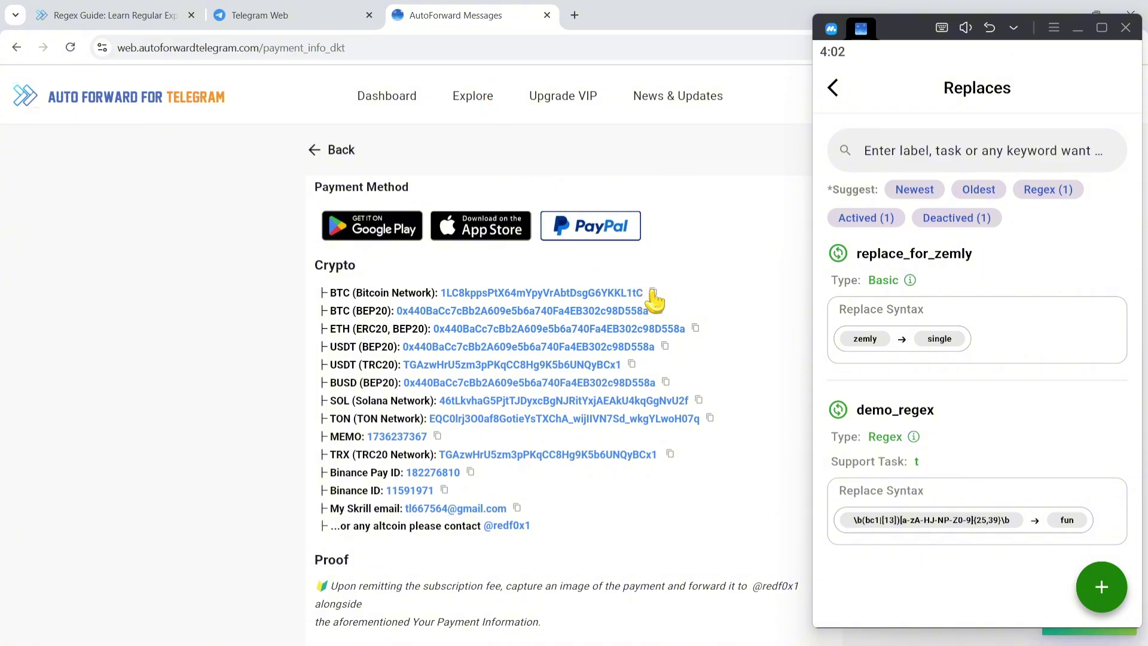
click(288, 16)
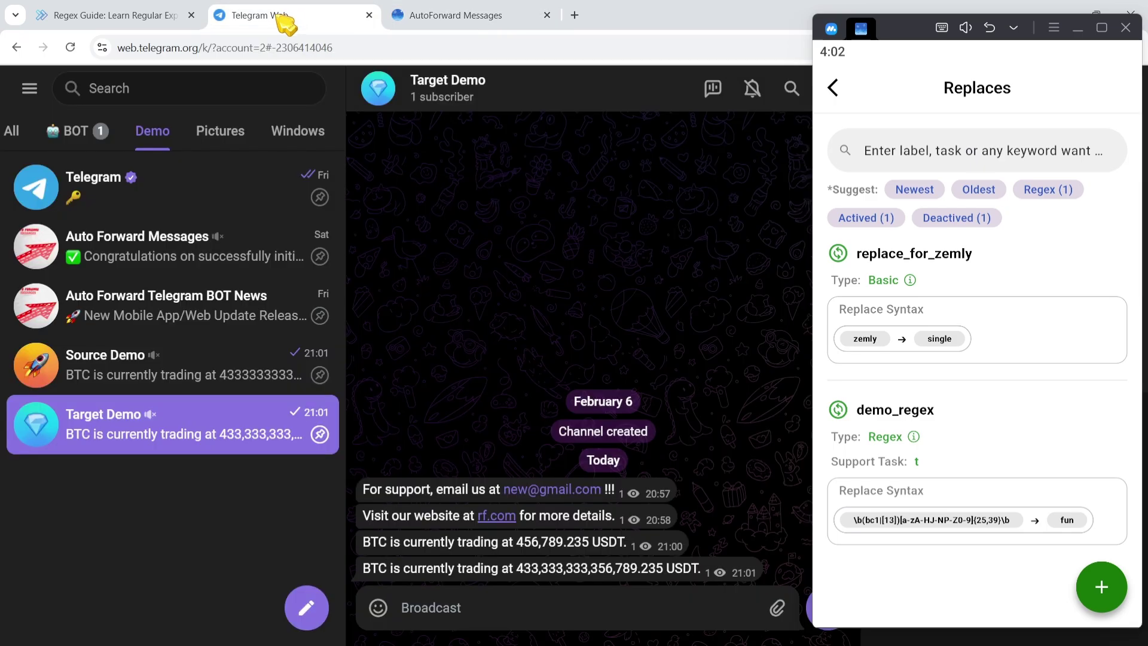
click(186, 365)
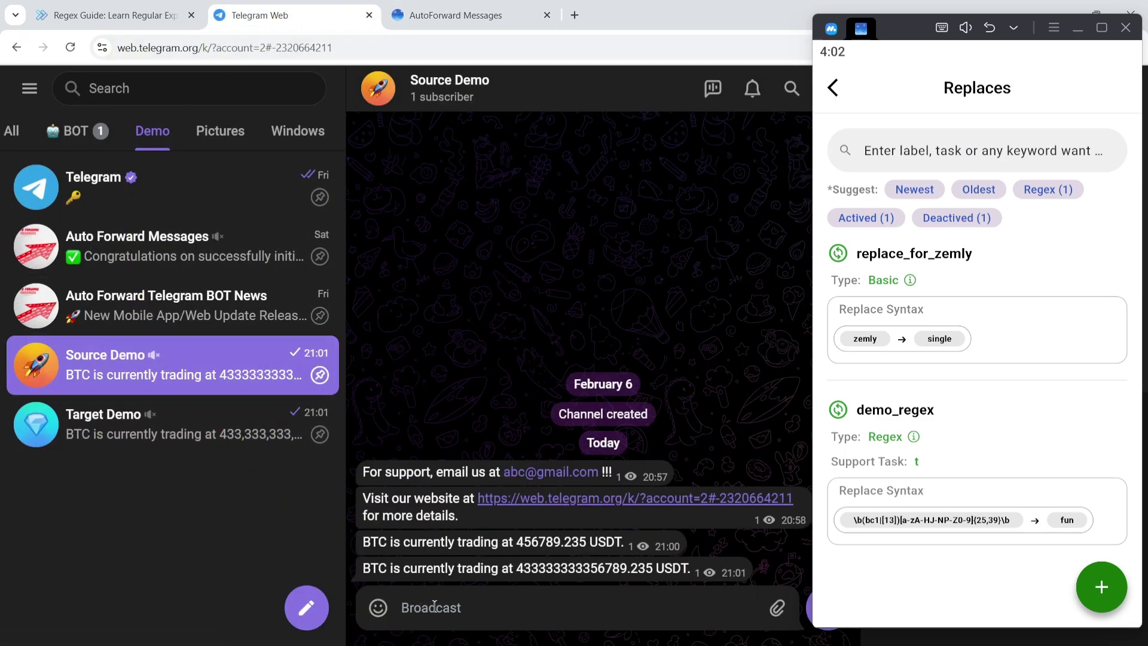
text(BTC)
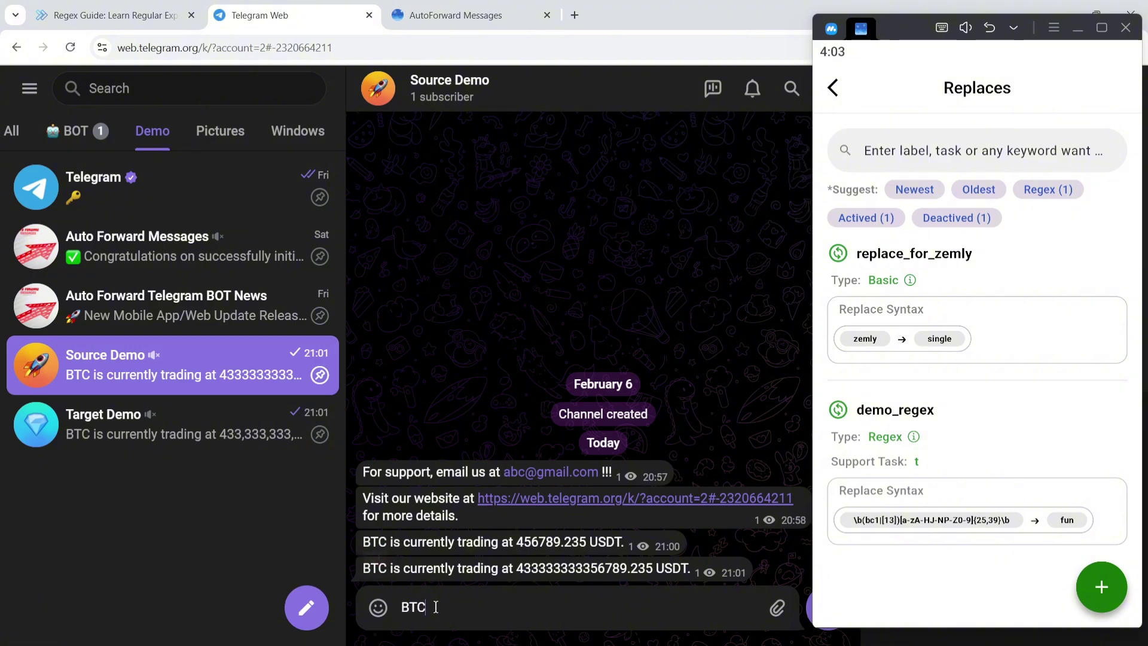
text(:)
key(ctrl+v)
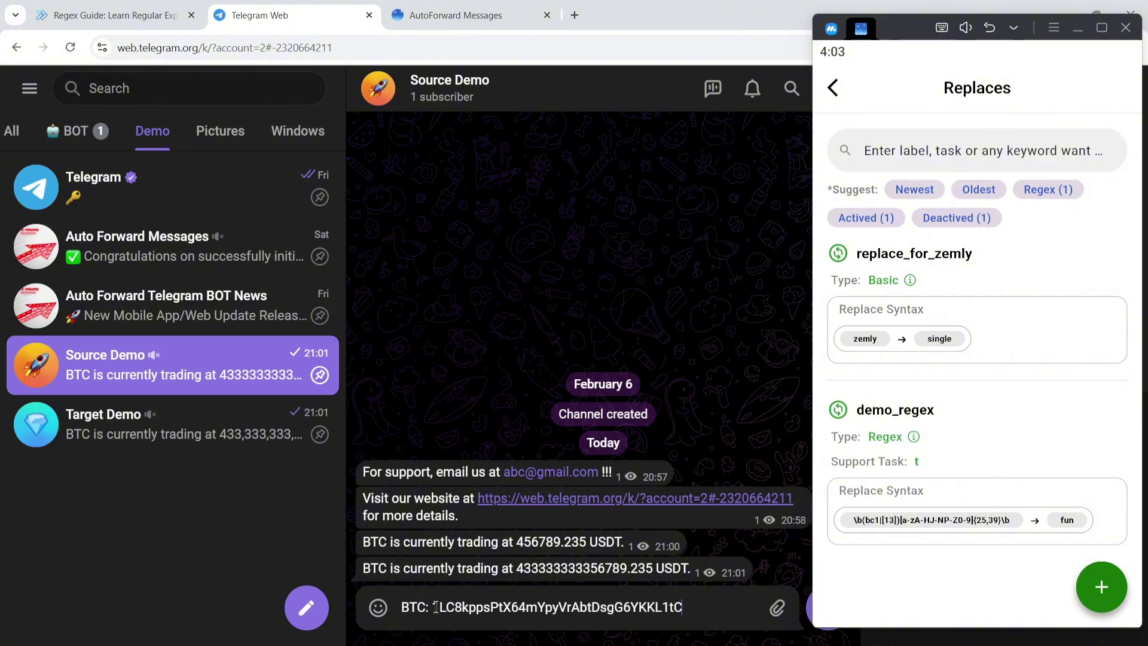
text(!!)
key(Return)
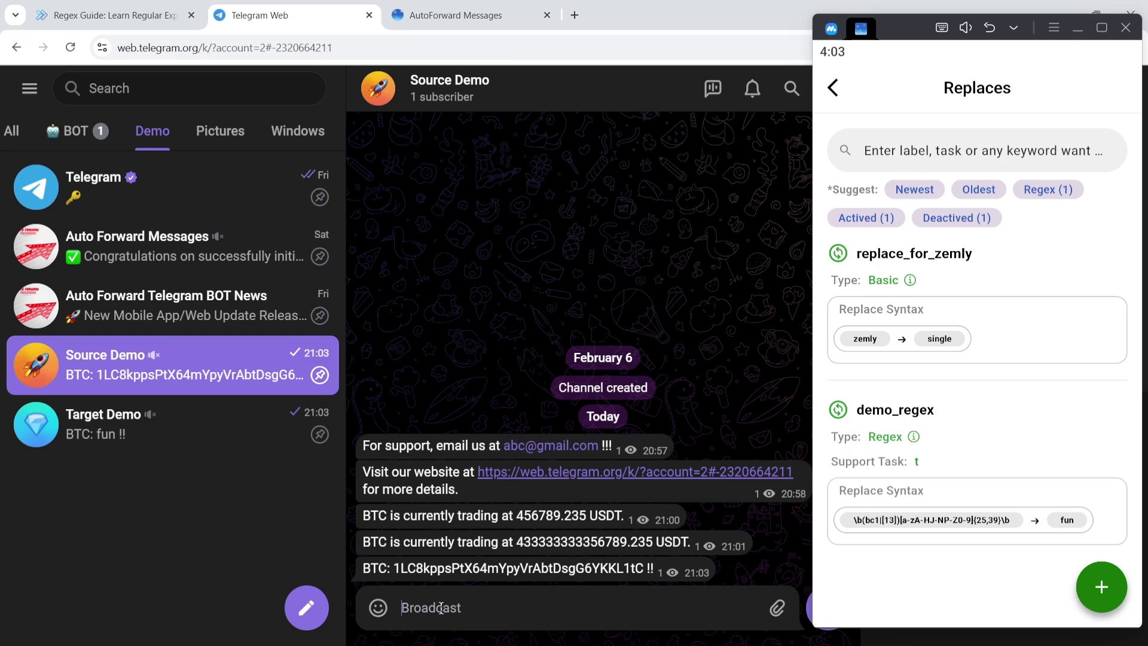
click(160, 435)
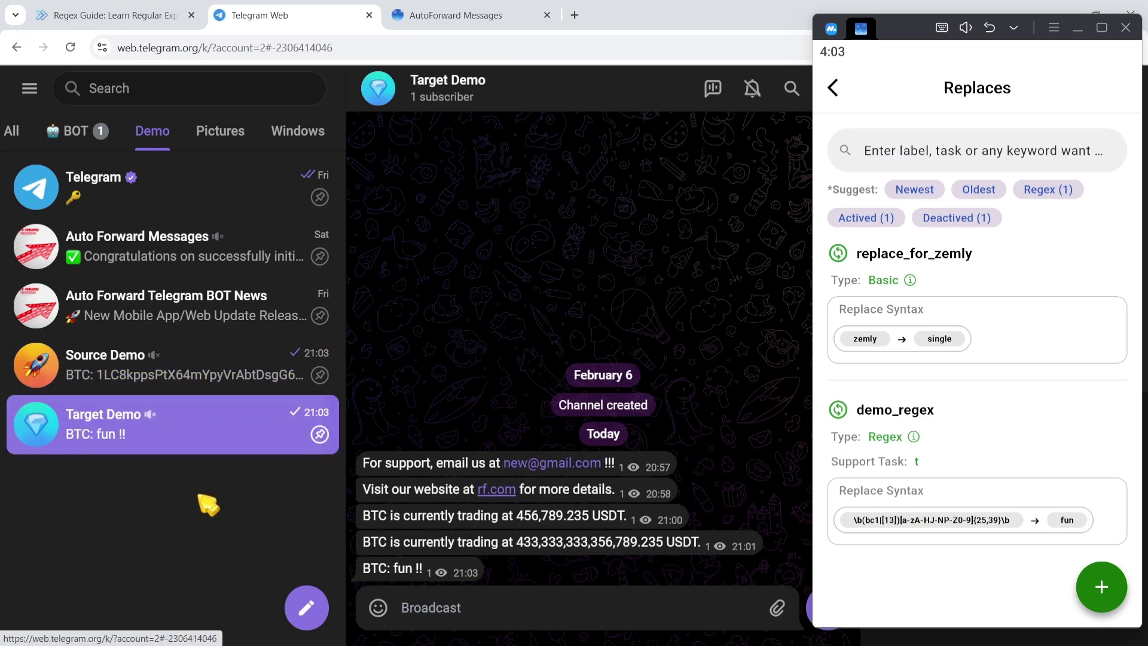
drag(393, 568, 416, 568)
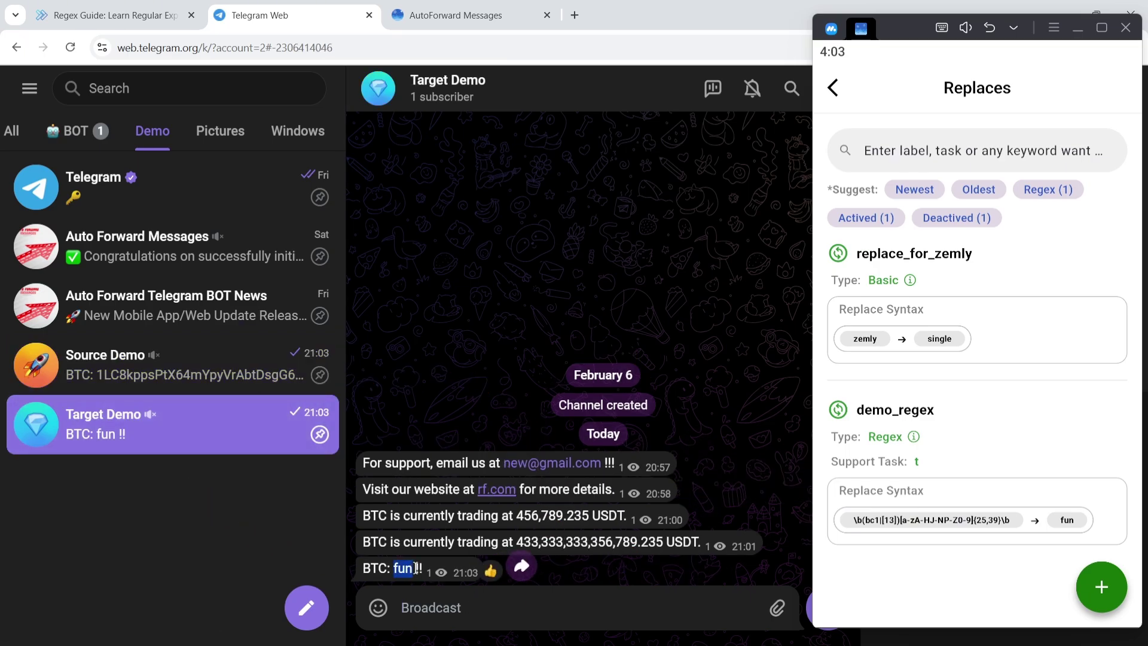